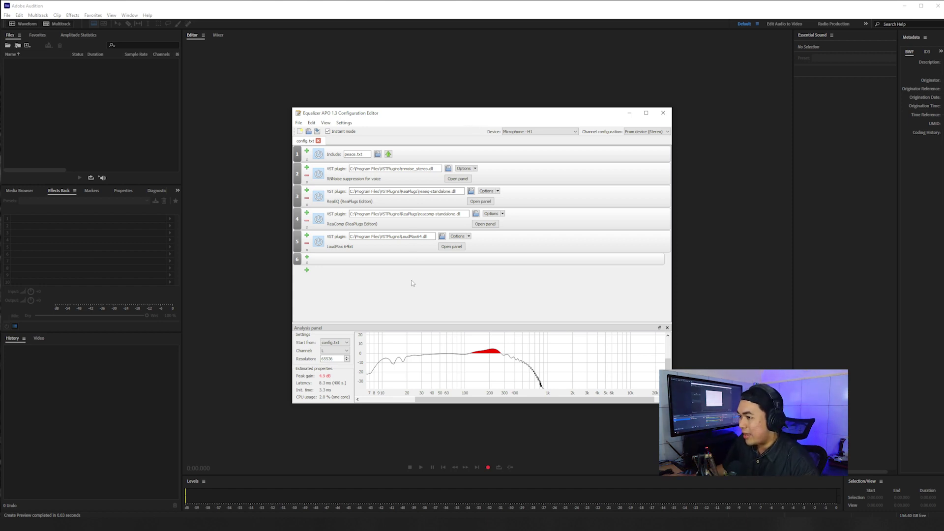
# Turn off the RNNoise, ReaEQ, ReaComp and LoudMax VST plugins in the microphone configuration
pyautogui.click(318, 241)
pyautogui.click(318, 219)
pyautogui.click(318, 196)
pyautogui.click(318, 175)
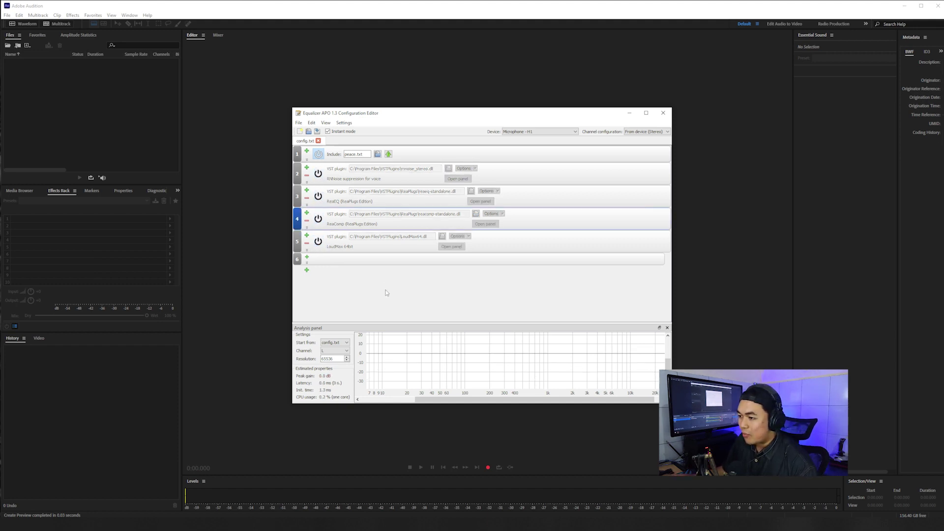
# Switch to Adobe Audition and create a new waveform file named "radio voice" at 48000 Hz, stereo, 32-bit float
pyautogui.click(101, 118)
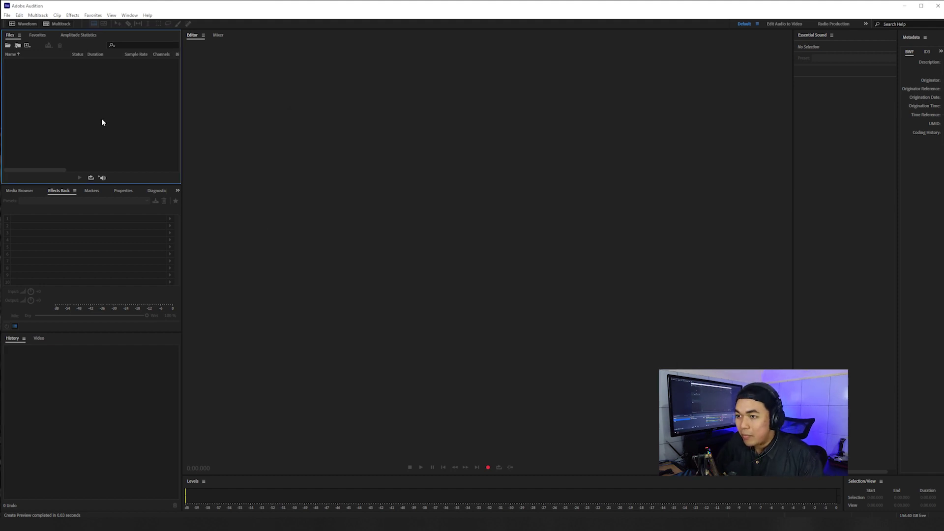
pyautogui.click(25, 24)
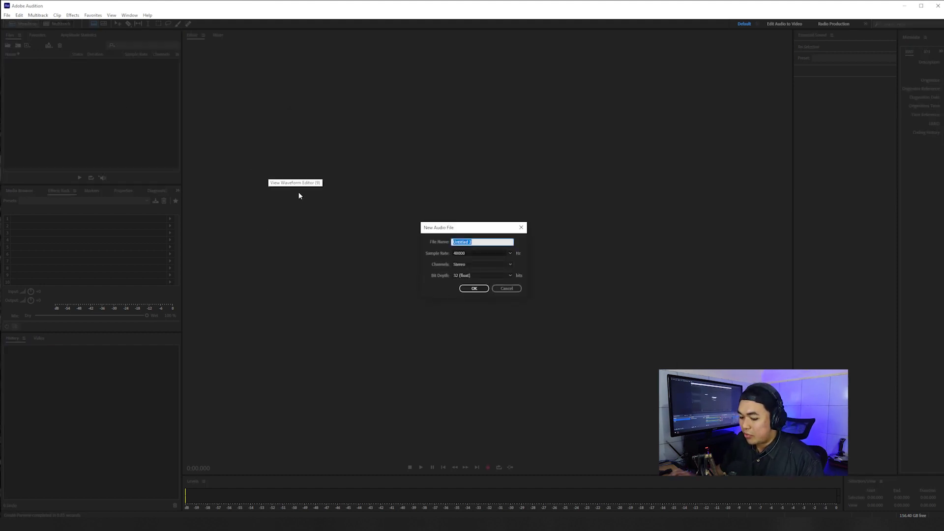
pyautogui.write('radio voice')
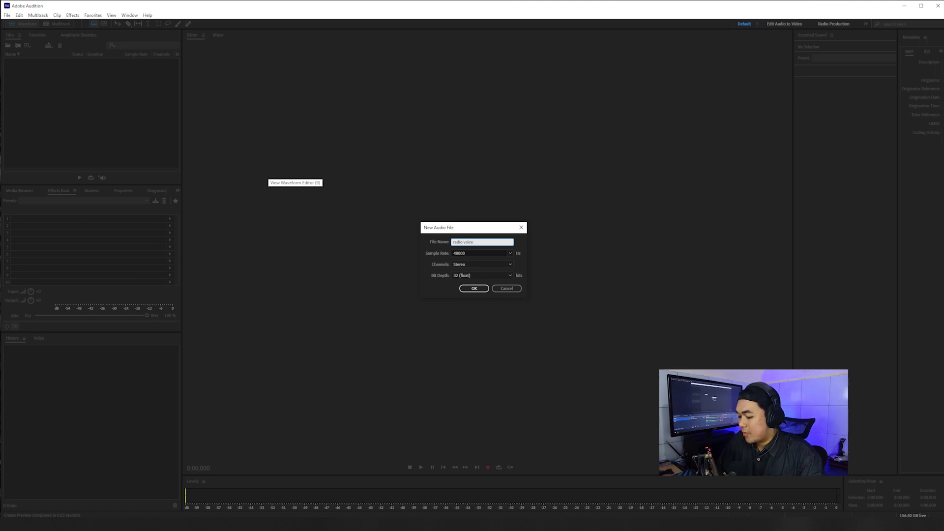
pyautogui.press('Return')
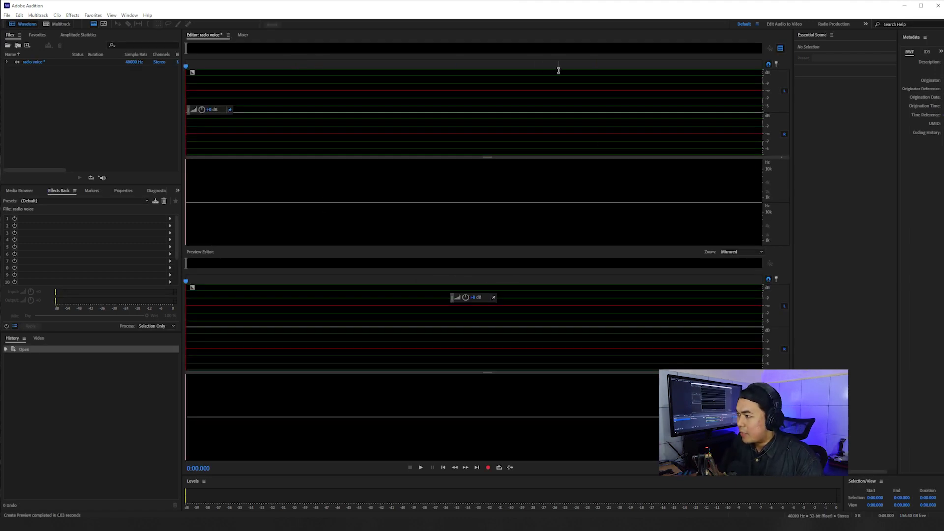
# Hide the Preview Editor so only the main waveform and spectral display fill the editor
pyautogui.click(781, 49)
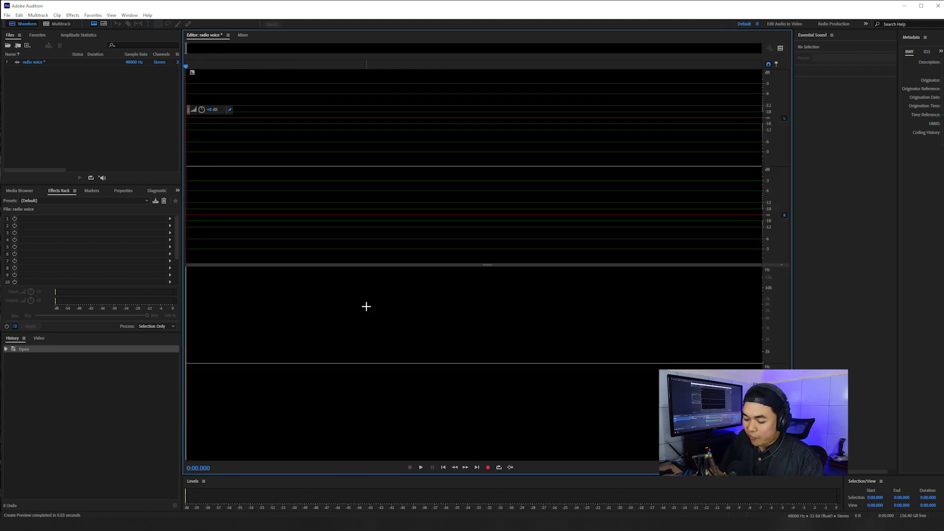
pyautogui.click(95, 24)
pyautogui.click(94, 24)
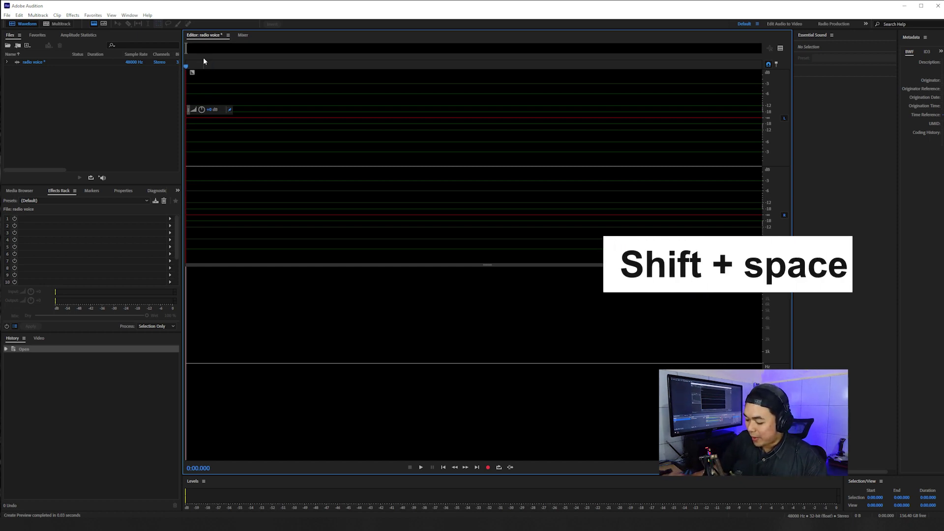
# Record a first voice take of about 7 seconds into the empty radio voice file
pyautogui.hotkey('shift', 'space')
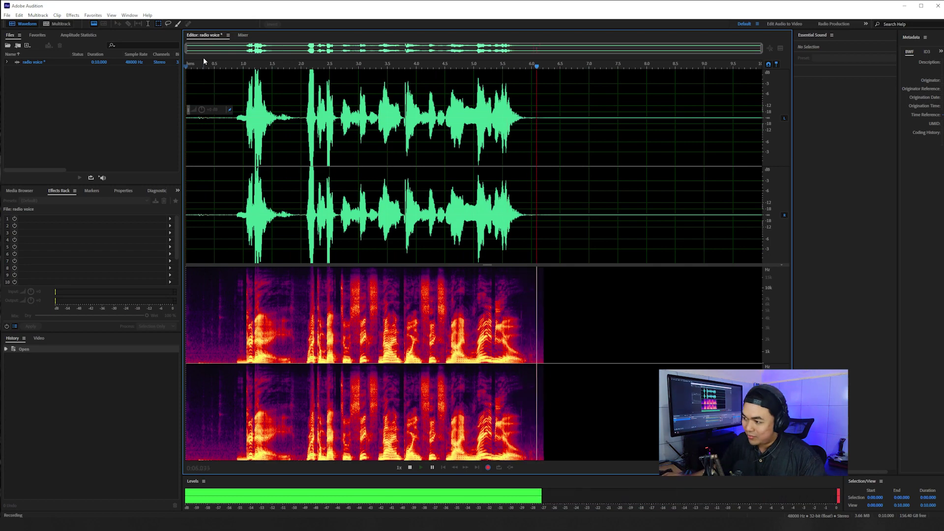
pyautogui.press('space')
pyautogui.click(289, 148)
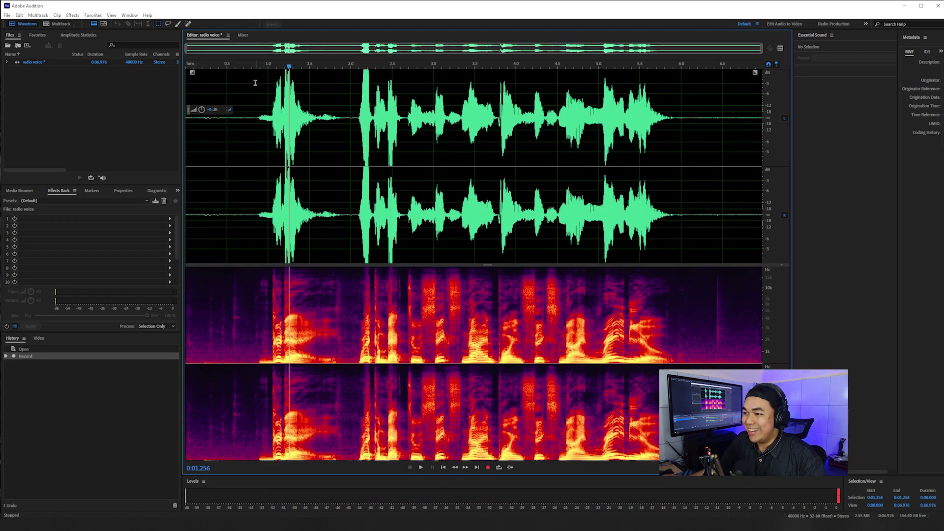
# Delete the silence before the first word and after the last word of the voice take
pyautogui.moveTo(241, 123); pyautogui.dragTo(186, 123)
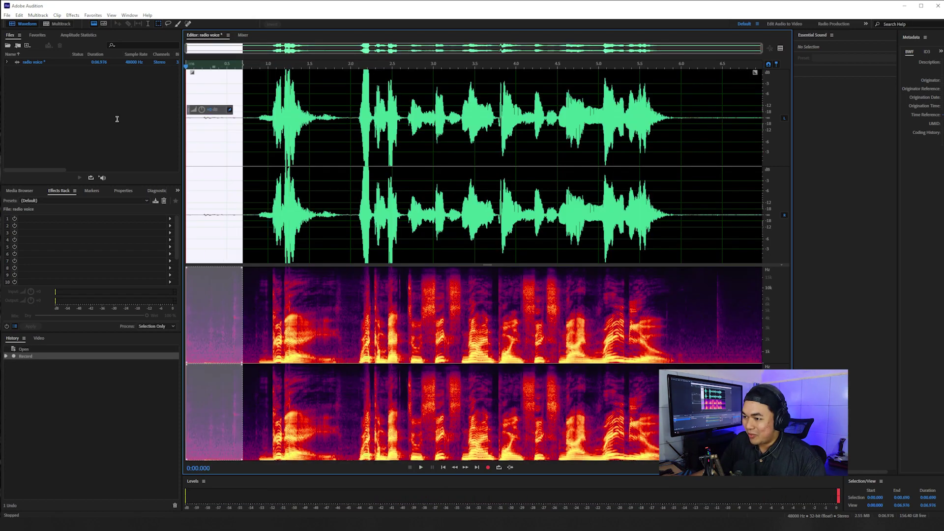
pyautogui.press('Delete')
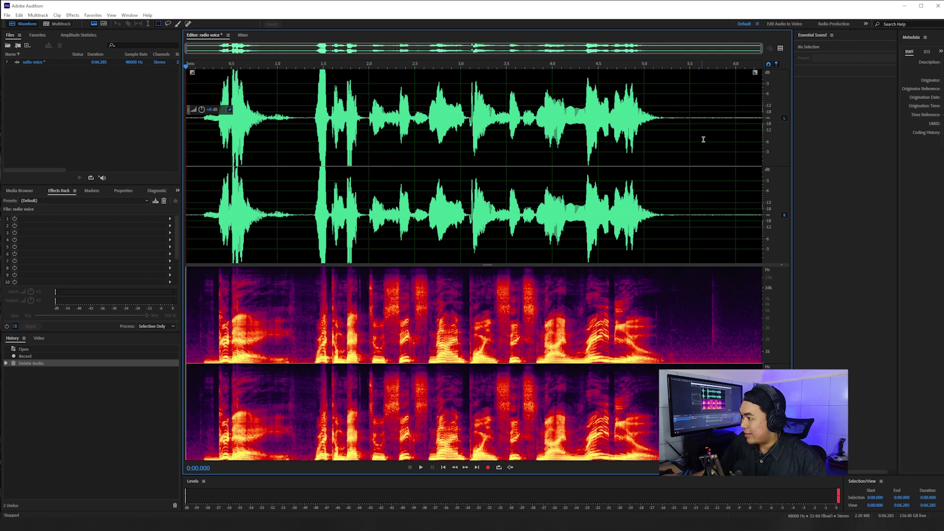
pyautogui.moveTo(703, 139); pyautogui.dragTo(806, 148)
pyautogui.press('Delete')
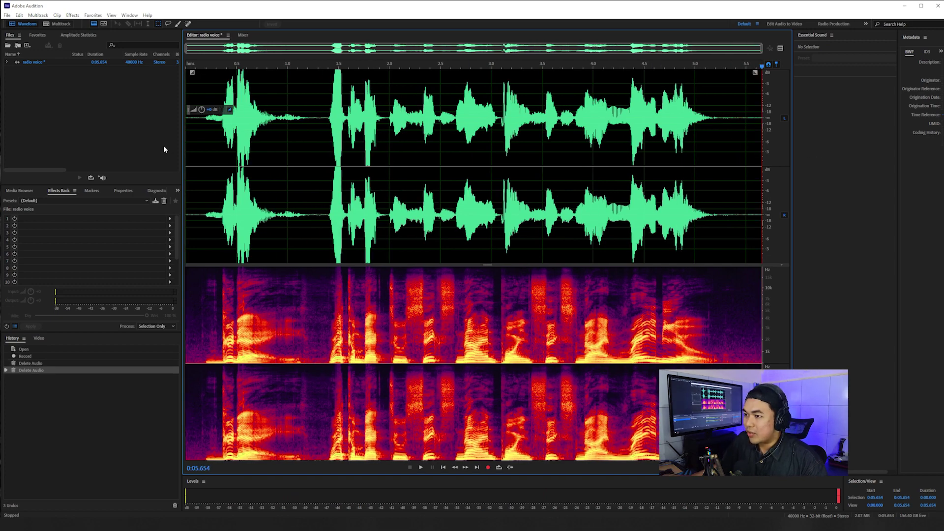
# Play back the trimmed take and delete the entire recording from the file
pyautogui.press('space')
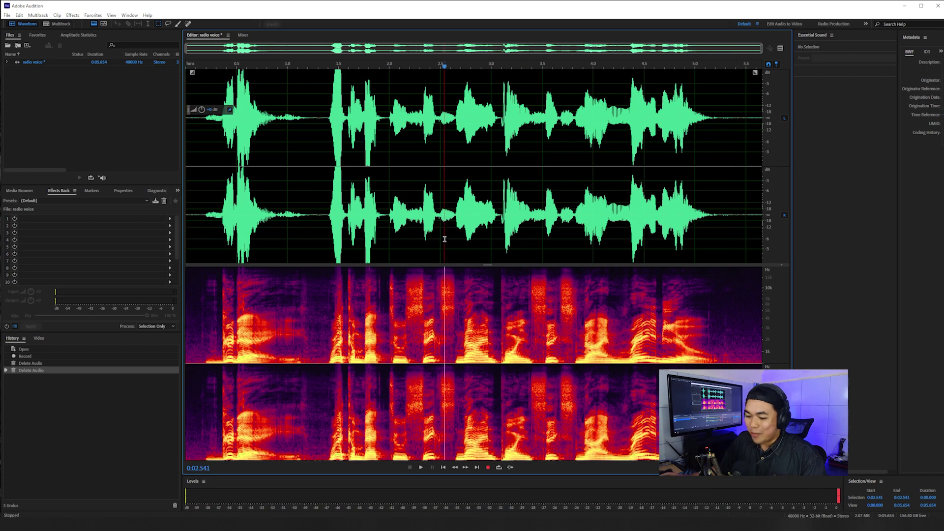
pyautogui.hotkey('ctrl', 'a')
pyautogui.press('Delete')
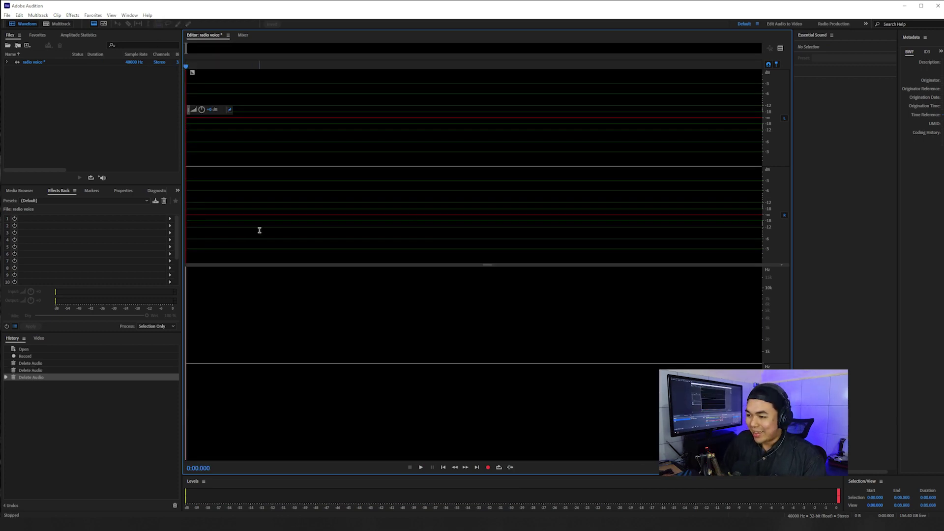
# Record a new voice take of about 6 seconds and play it back from near the start
pyautogui.hotkey('shift', 'space')
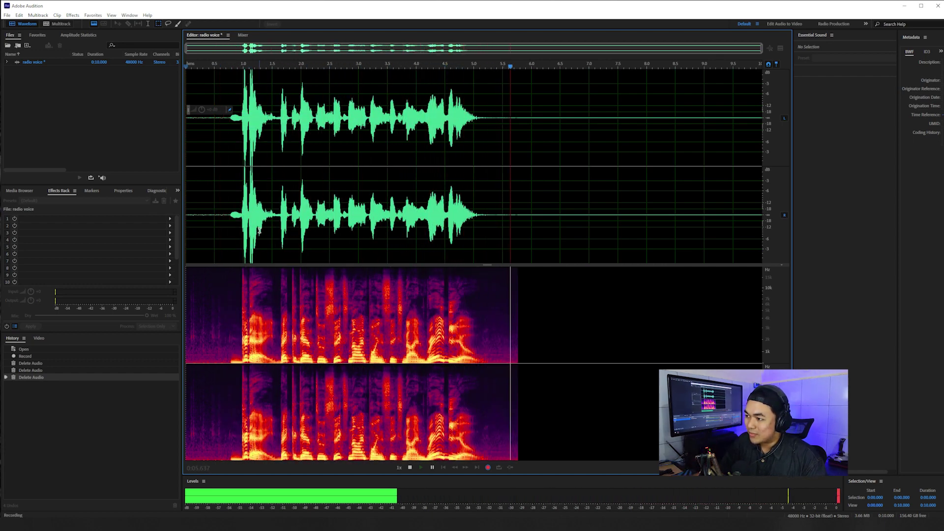
pyautogui.press('space')
pyautogui.click(197, 71)
pyautogui.press('space')
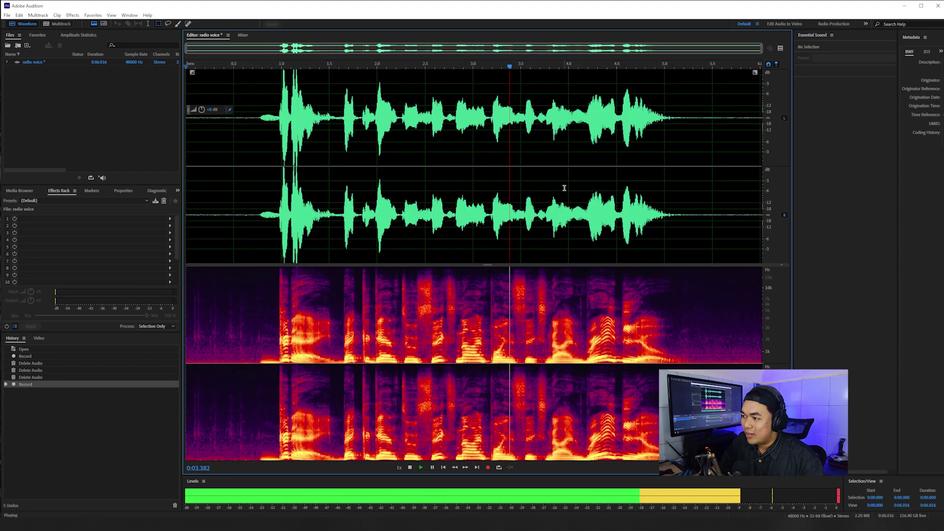
pyautogui.press('space')
# Trim about 0.45 seconds of silence from the start of the new take and cut its end back to a 5.2-second file
pyautogui.moveTo(230, 140); pyautogui.dragTo(161, 143)
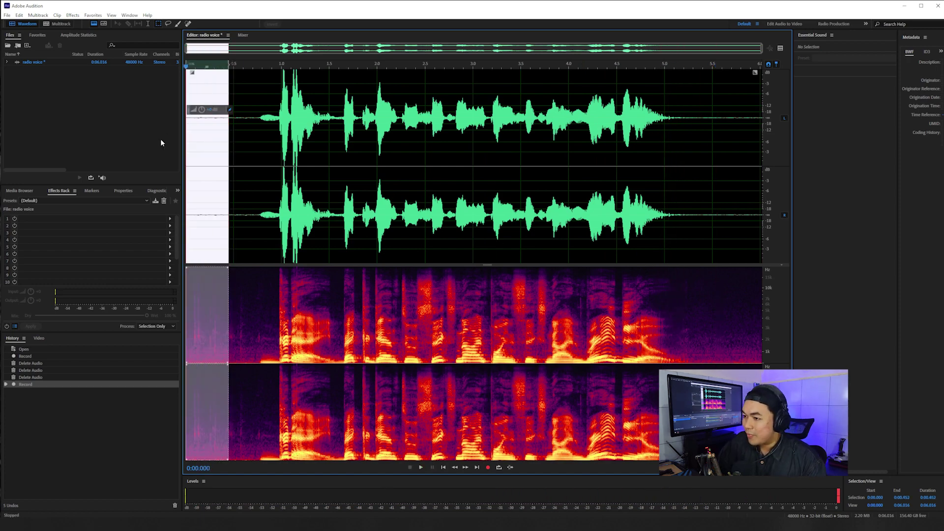
pyautogui.press('Delete')
pyautogui.moveTo(741, 122); pyautogui.dragTo(851, 137)
pyautogui.press('Delete')
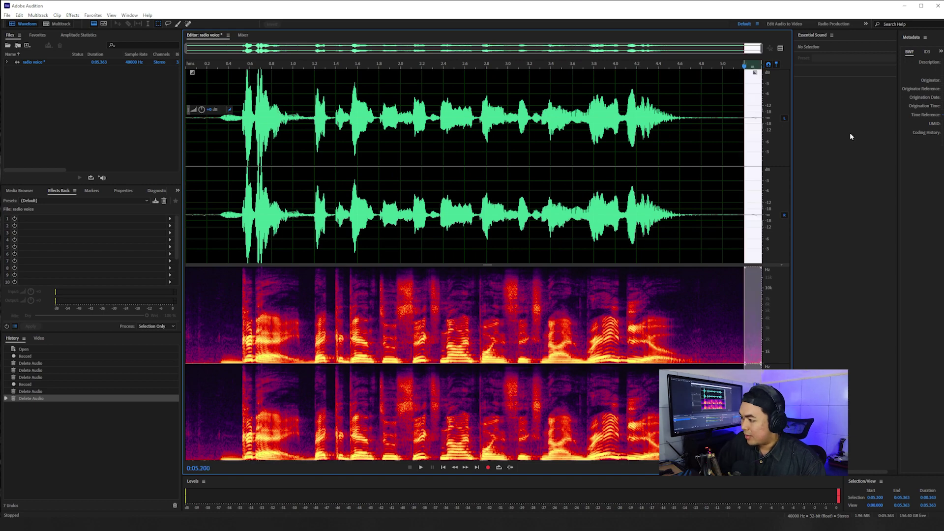
pyautogui.press('Delete')
pyautogui.click(687, 235)
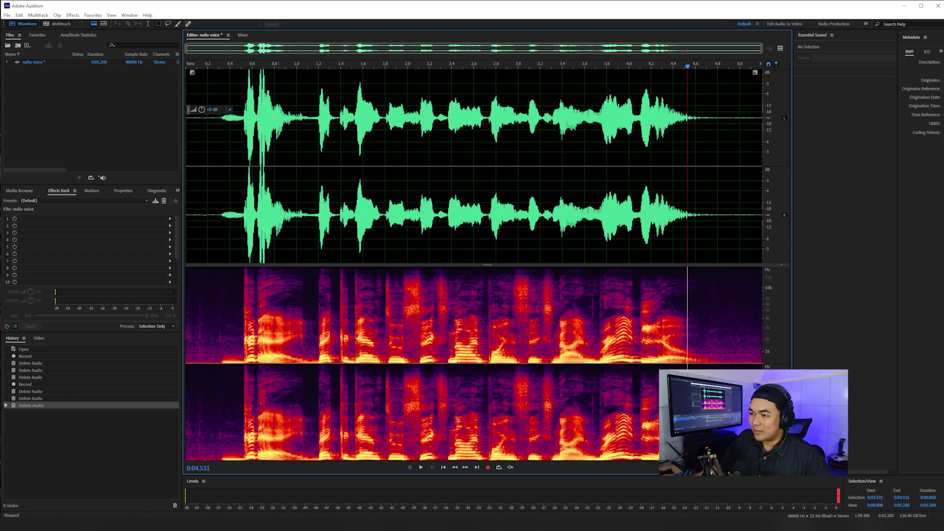
# Examine the background noise before the first word in the waveform and the spectral display
pyautogui.click(266, 204)
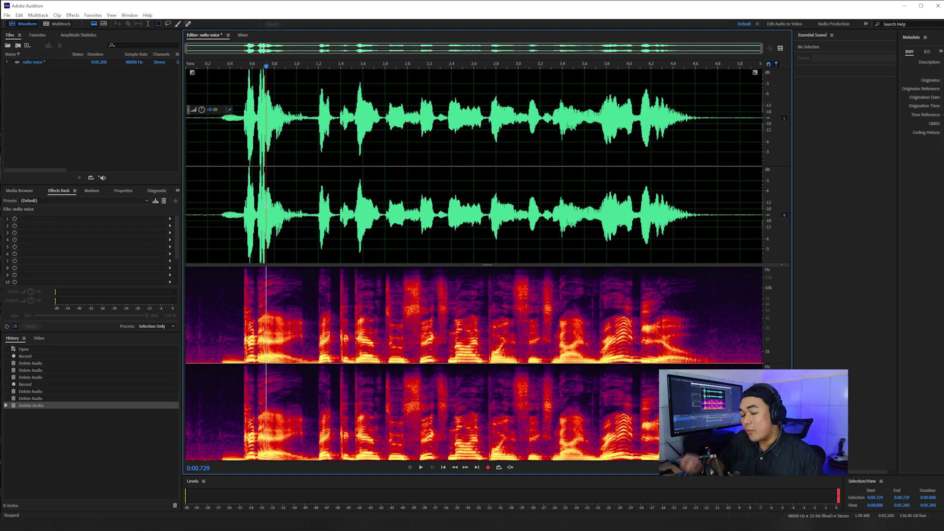
pyautogui.scroll(4, 210, 155)
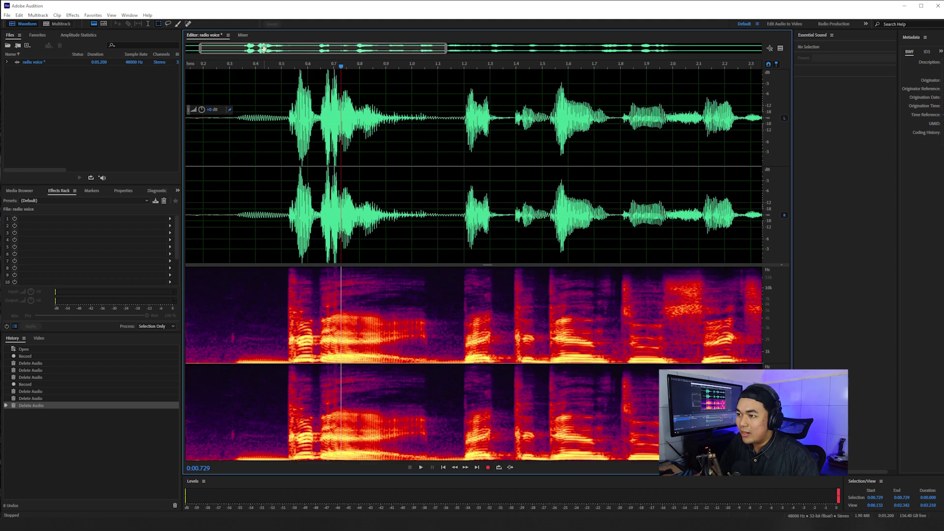
pyautogui.moveTo(258, 137); pyautogui.dragTo(186, 143)
pyautogui.click(244, 182)
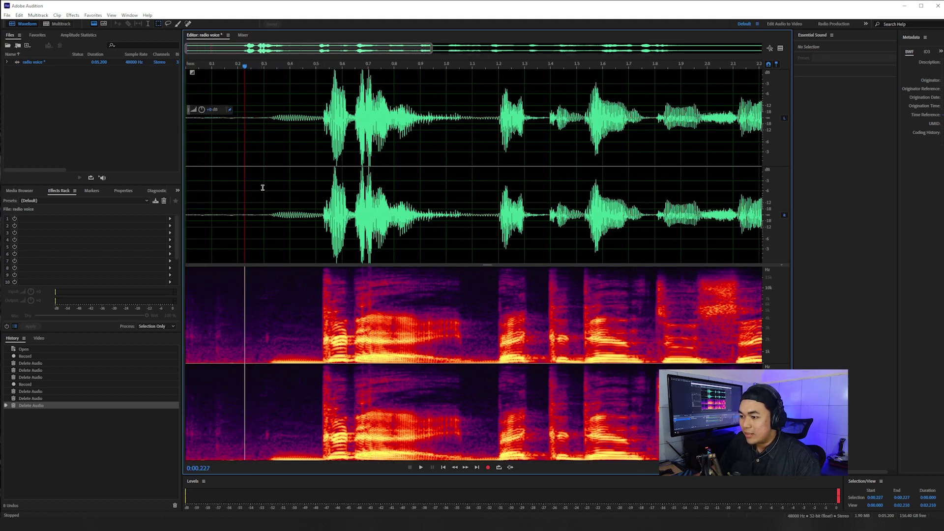
pyautogui.moveTo(211, 274); pyautogui.dragTo(264, 365)
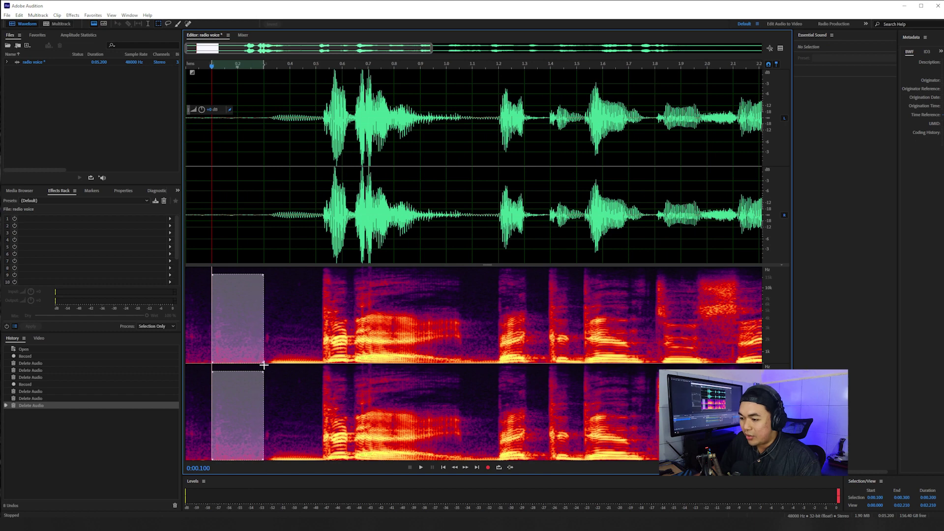
pyautogui.click(237, 219)
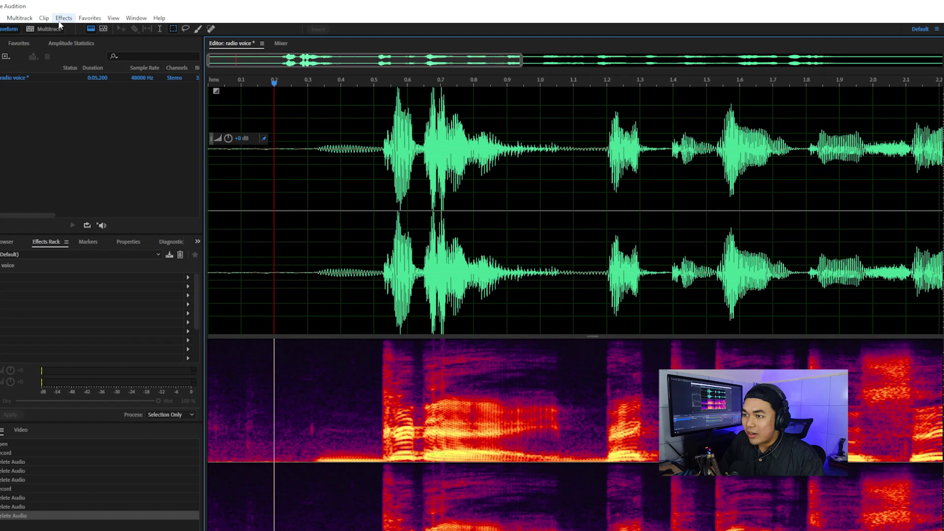
# Open the Noise Reduction (process) effect and select about 0.23 seconds of background noise at the start of the recording
pyautogui.click(73, 16)
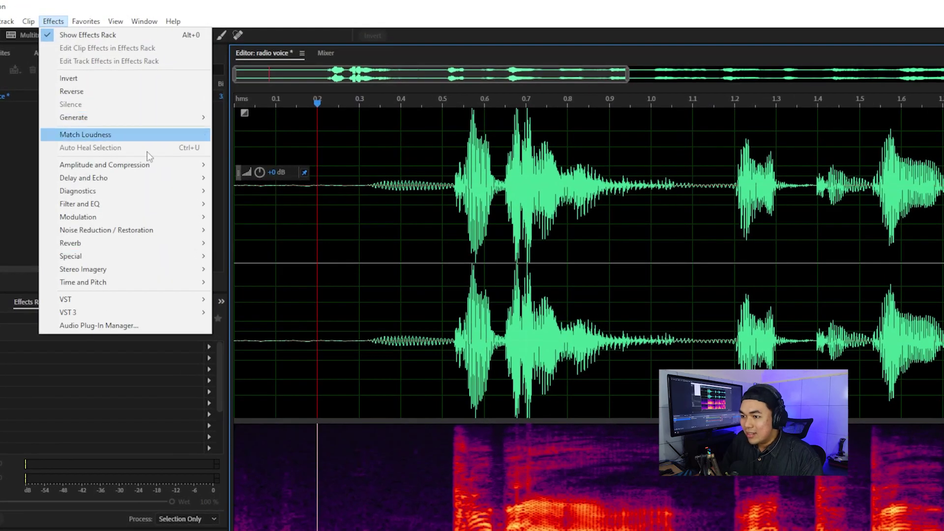
pyautogui.moveTo(131, 226)
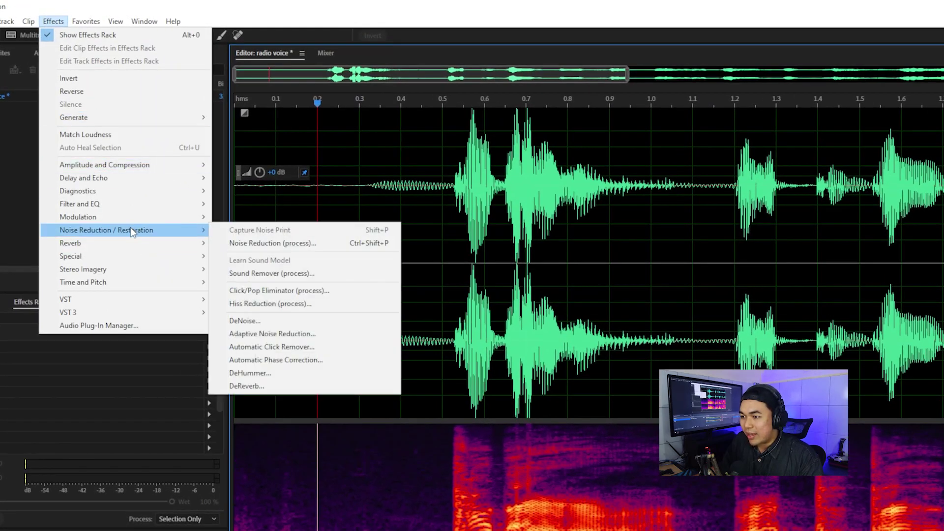
pyautogui.click(268, 243)
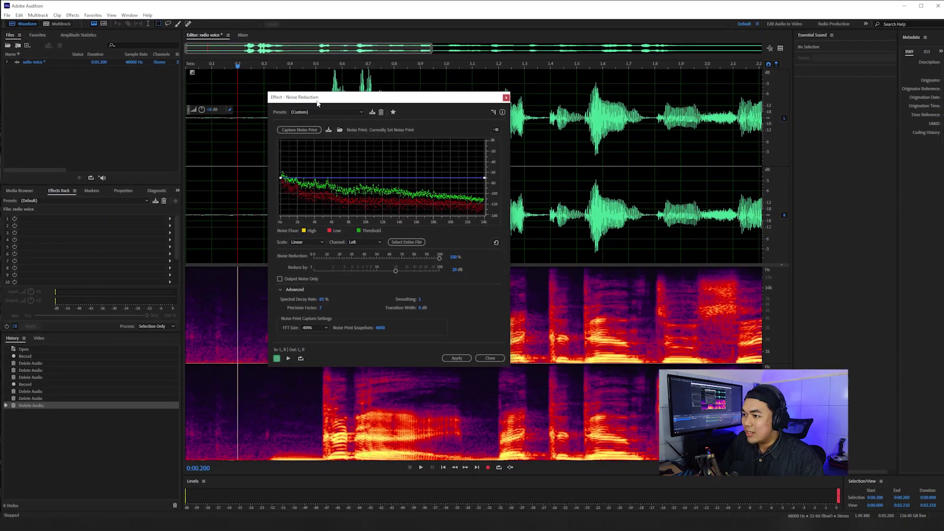
pyautogui.scroll(-3, 299, 67)
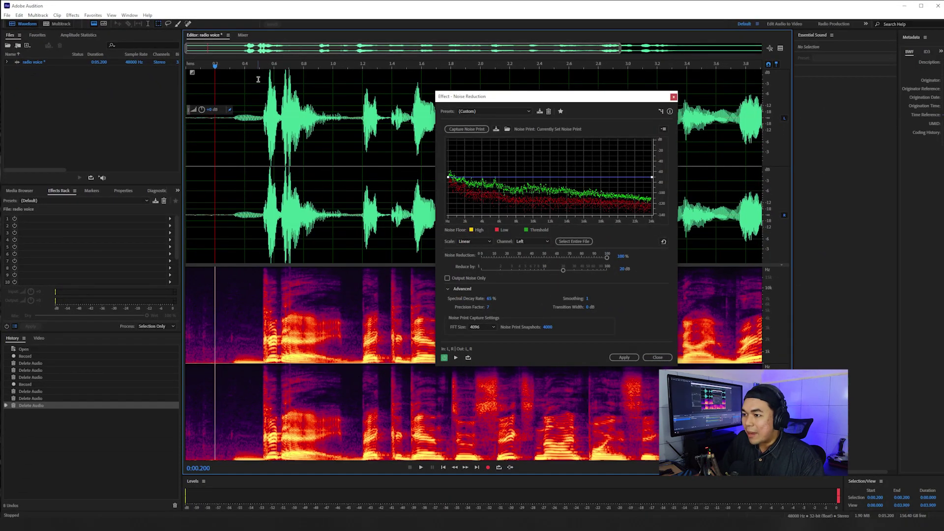
pyautogui.moveTo(219, 123); pyautogui.dragTo(166, 126)
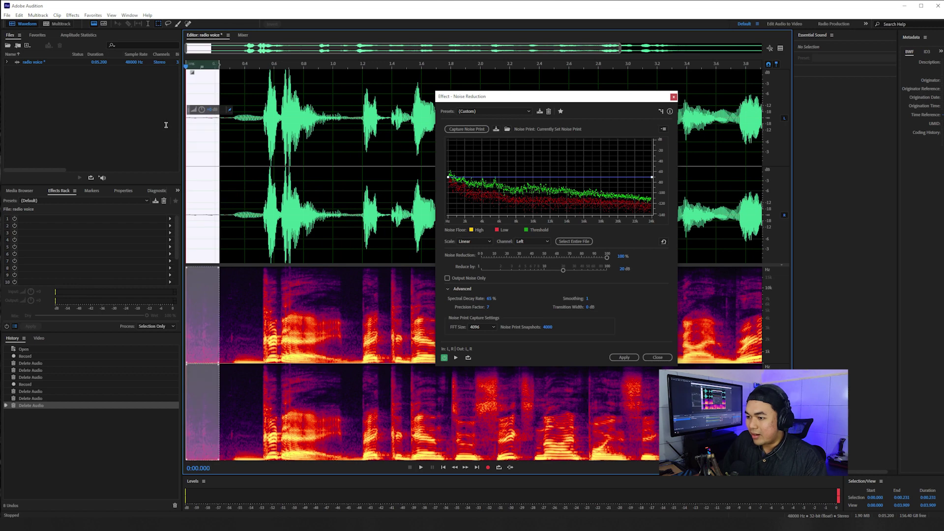
# Switch to the Equalizer APO Configuration Editor, turn the RNNoise, ReaEQ, ReaComp and LoudMax plugins back on, and return to Audition
pyautogui.hotkey('alt', 'Tab')
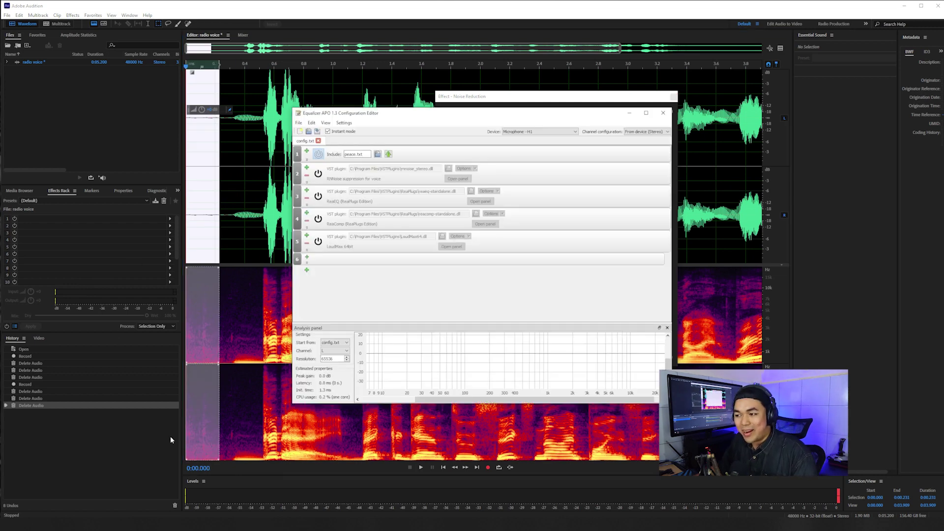
pyautogui.click(318, 173)
pyautogui.click(318, 196)
pyautogui.click(318, 219)
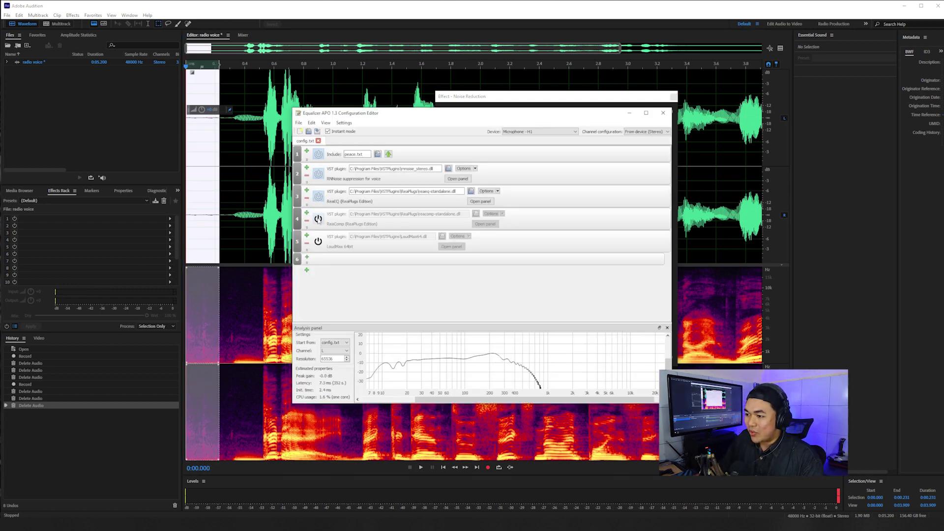
pyautogui.click(318, 241)
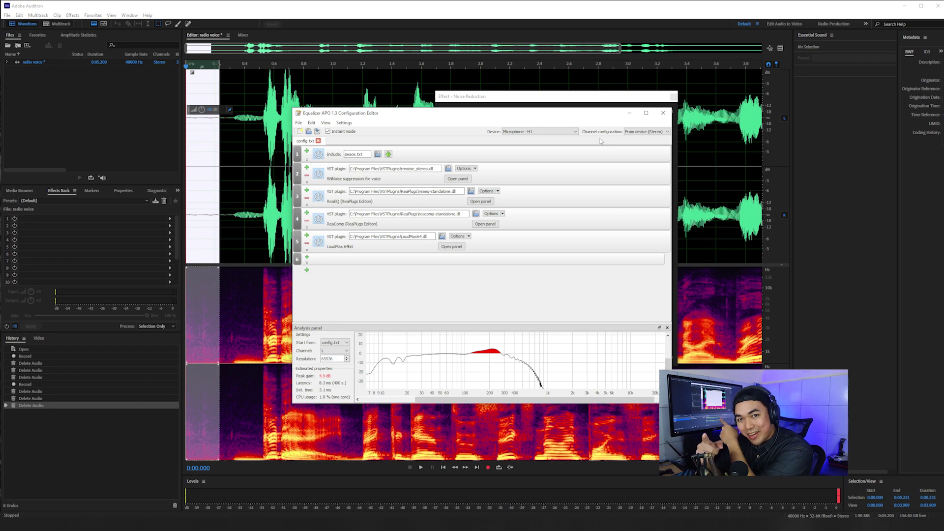
pyautogui.click(629, 113)
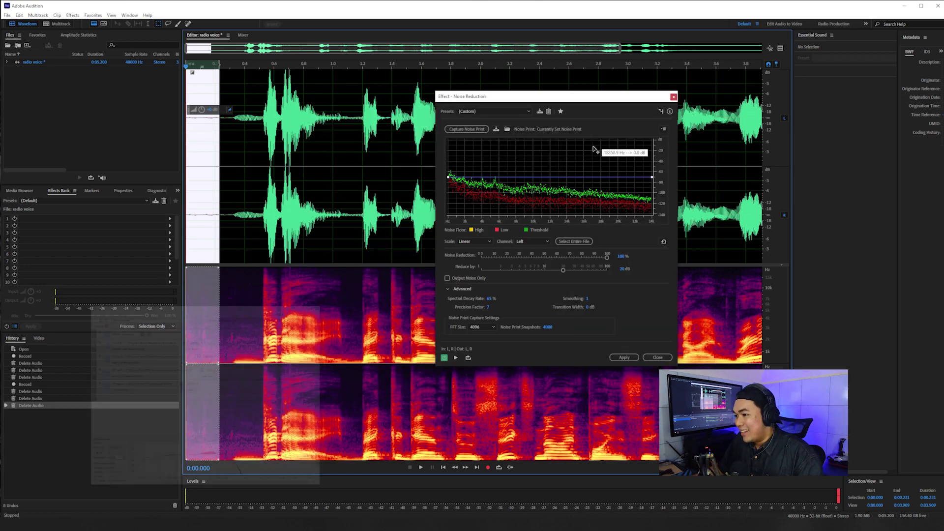
# Reselect about 0.24 seconds of noise at the start of the recording, keeping the Noise Reduction dialog clear of it
pyautogui.moveTo(476, 96); pyautogui.dragTo(415, 95)
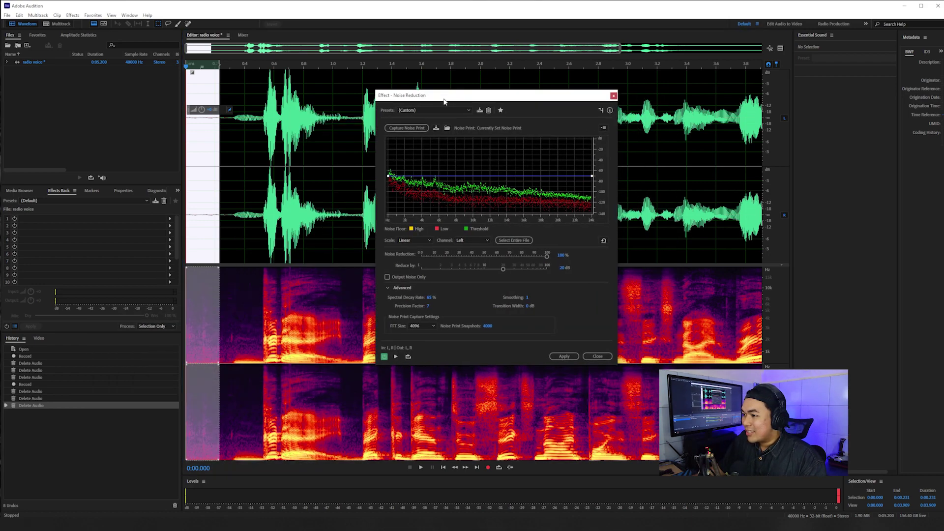
pyautogui.click(228, 123)
pyautogui.moveTo(221, 127); pyautogui.dragTo(170, 128)
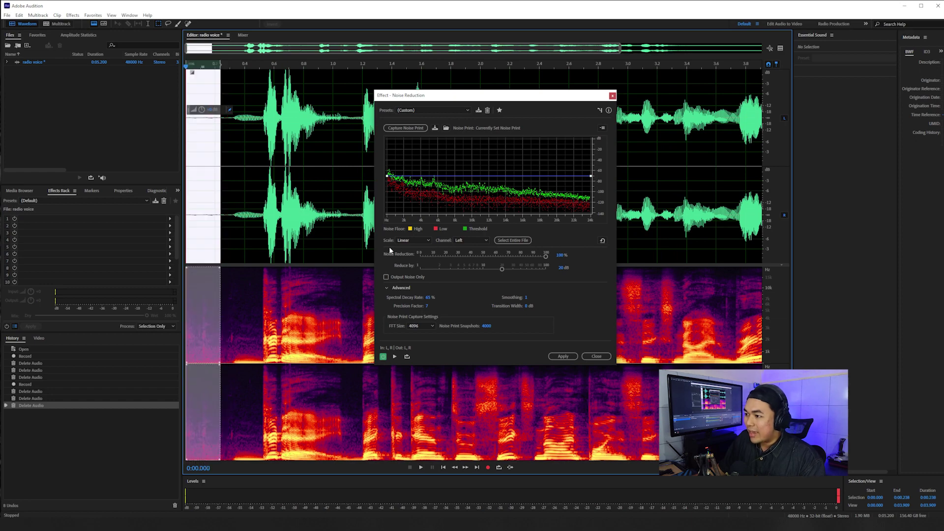
# Capture the noise print and, starting from the Default preset, set Noise Reduction to 100% and Reduce by to 20 dB
pyautogui.click(403, 128)
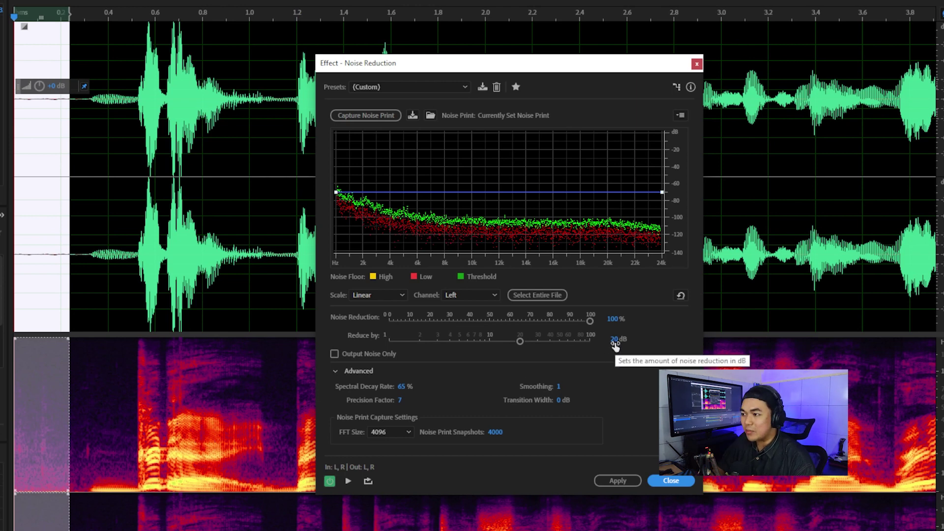
pyautogui.click(411, 88)
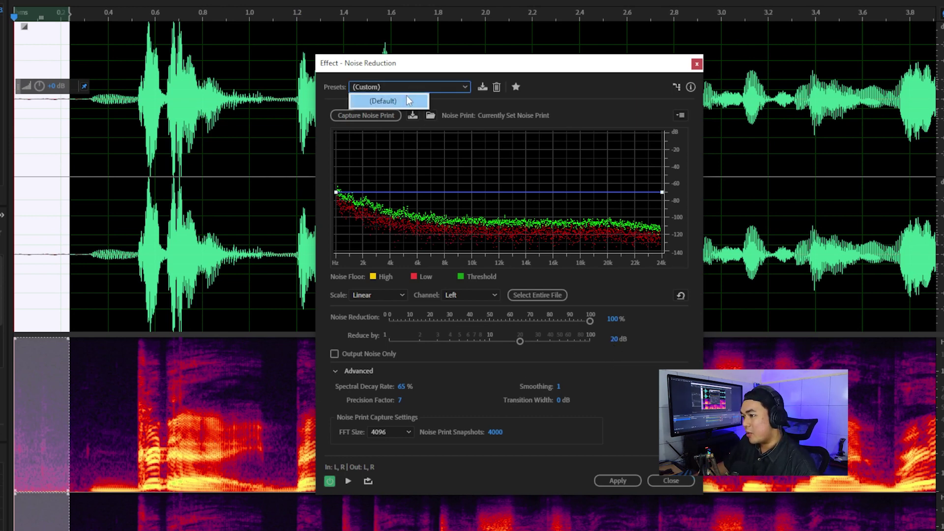
pyautogui.click(404, 101)
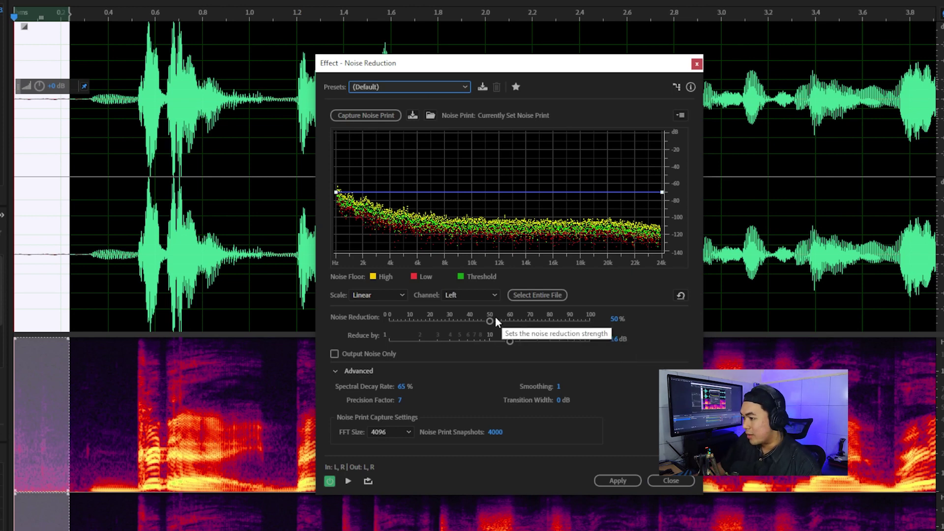
pyautogui.moveTo(490, 320); pyautogui.dragTo(604, 329)
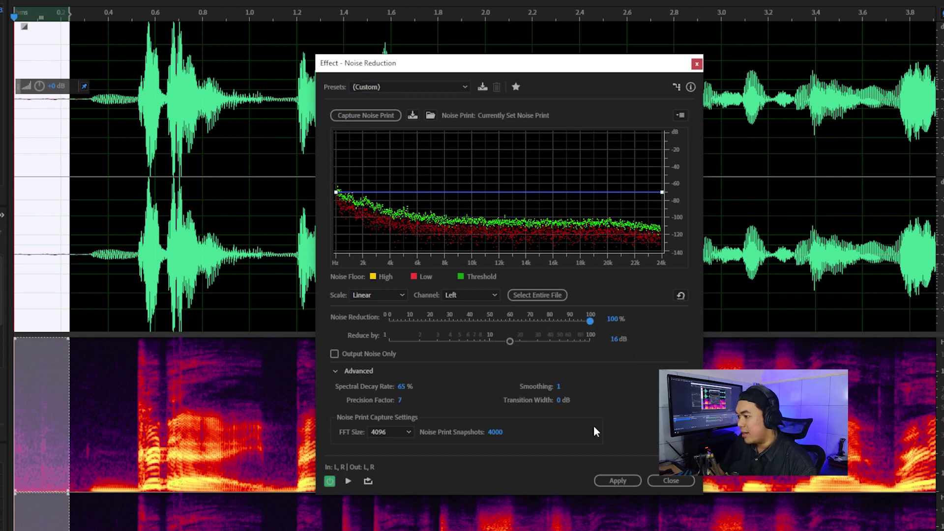
pyautogui.click(613, 340)
pyautogui.write('20')
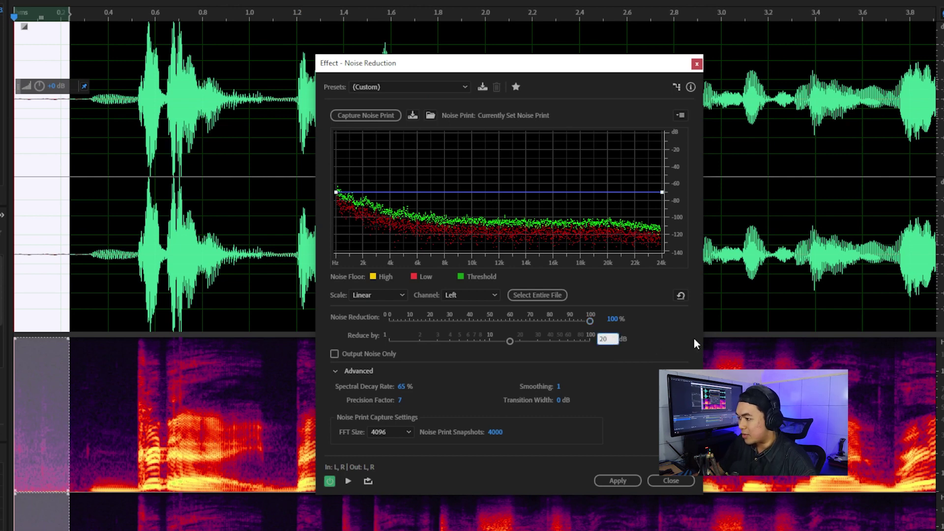
pyautogui.press('Return')
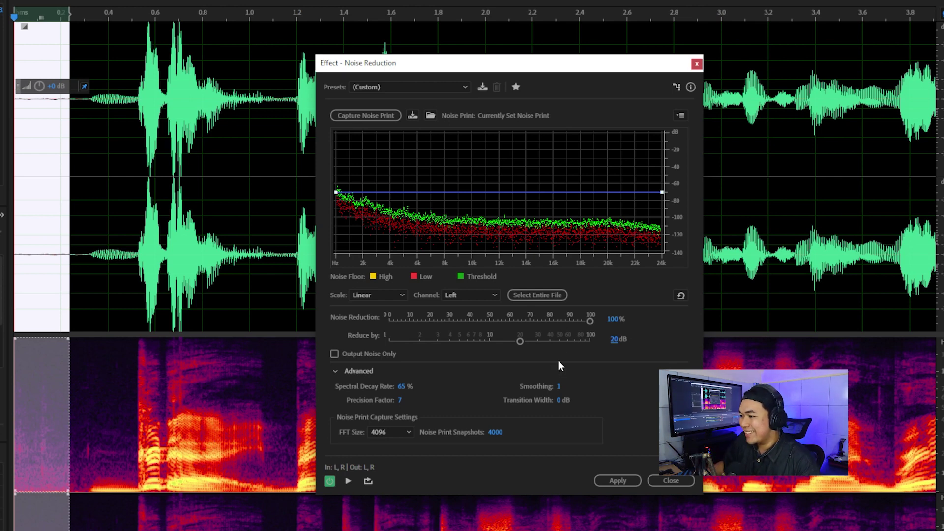
# Recapture the noise print and apply the noise reduction to the entire file
pyautogui.click(353, 117)
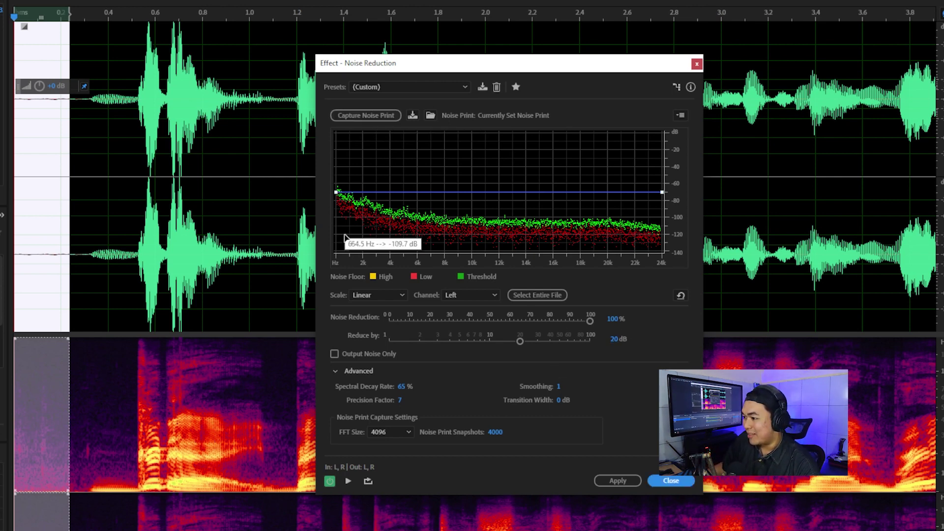
pyautogui.click(545, 293)
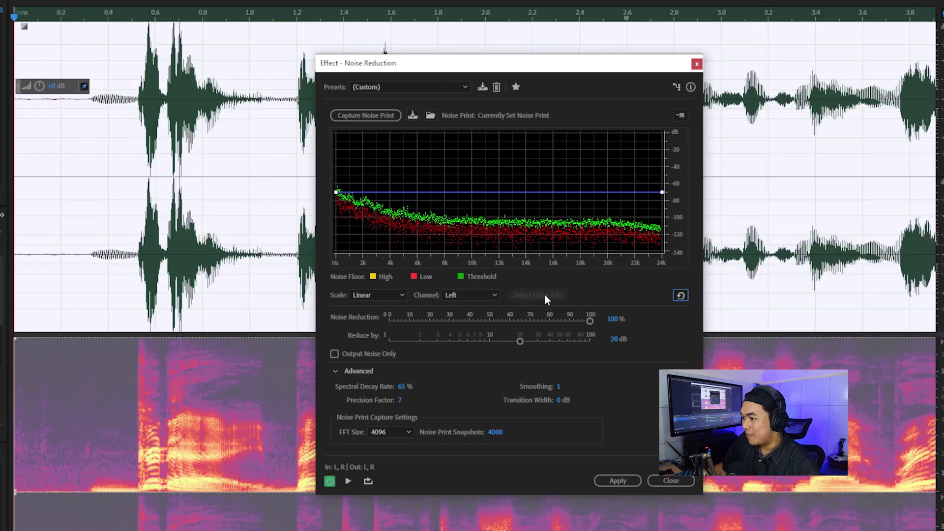
pyautogui.click(616, 480)
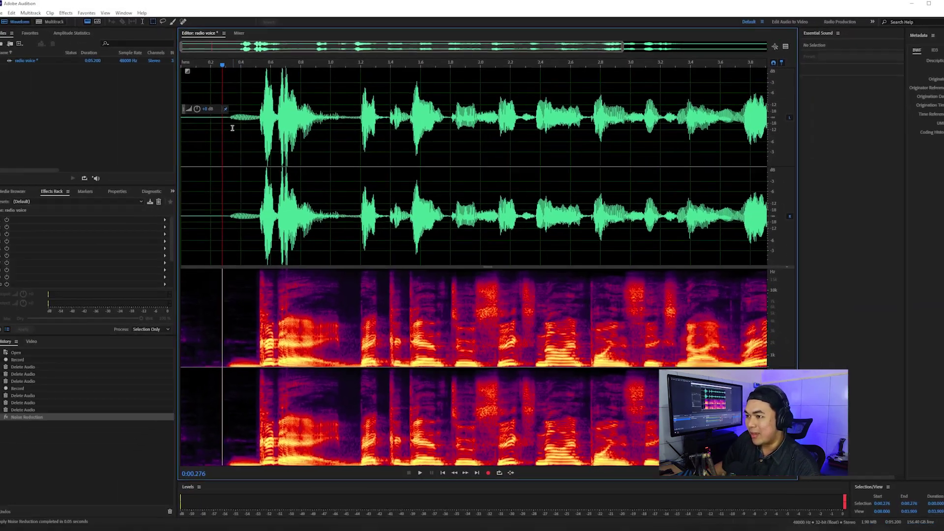
# Examine the noise-reduced passage before the first word in the waveform and the spectral display
pyautogui.click(146, 396)
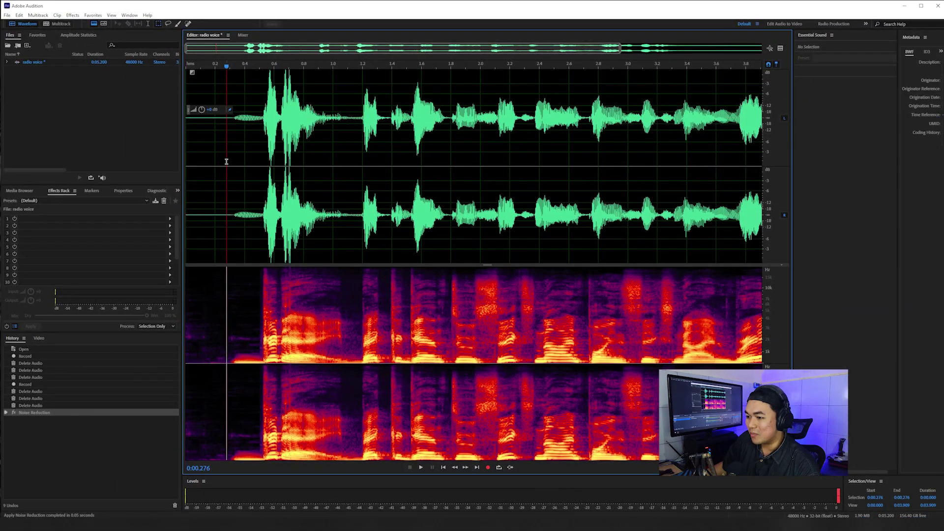
pyautogui.press('=')
pyautogui.press('=')
pyautogui.moveTo(305, 48); pyautogui.dragTo(283, 47)
pyautogui.moveTo(307, 204); pyautogui.dragTo(207, 219)
pyautogui.click(247, 221)
pyautogui.press('-')
pyautogui.press('-')
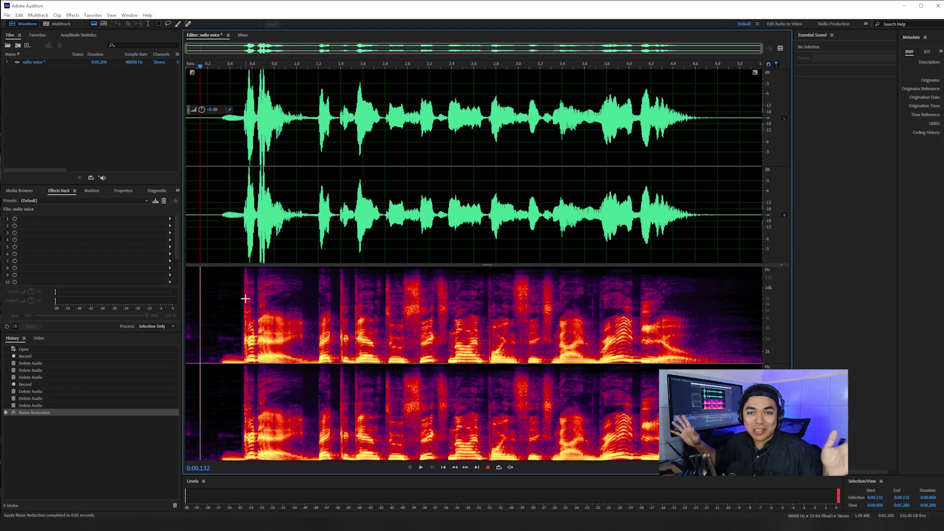
# Play the noise-reduced recording from the beginning
pyautogui.press('Home')
pyautogui.press('space')
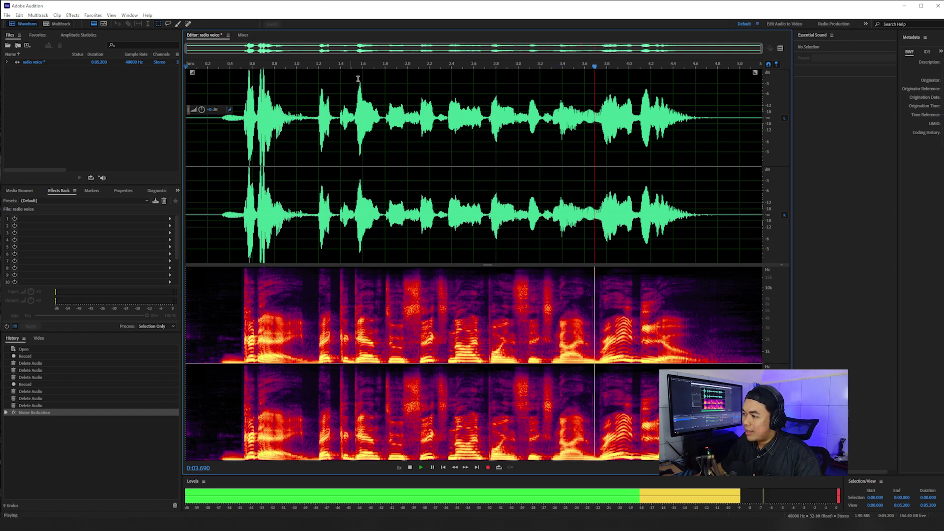
pyautogui.press('space')
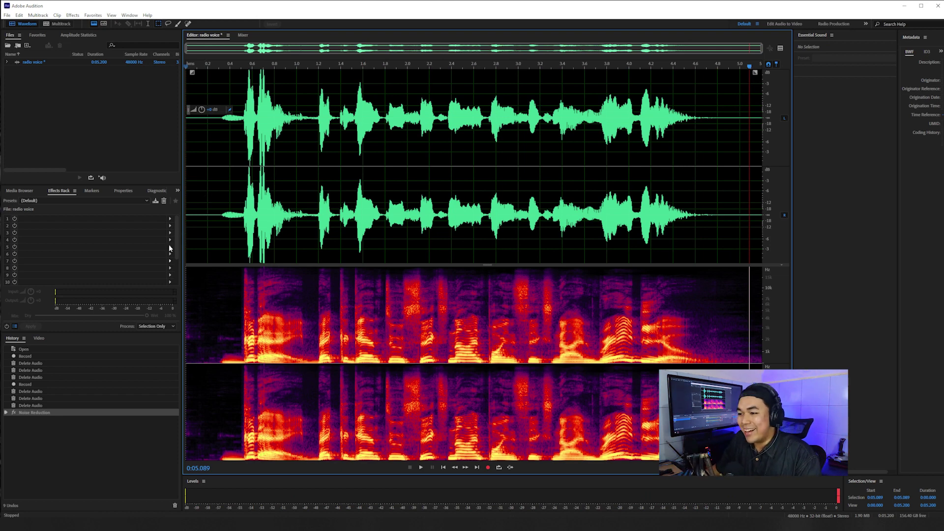
pyautogui.click(273, 151)
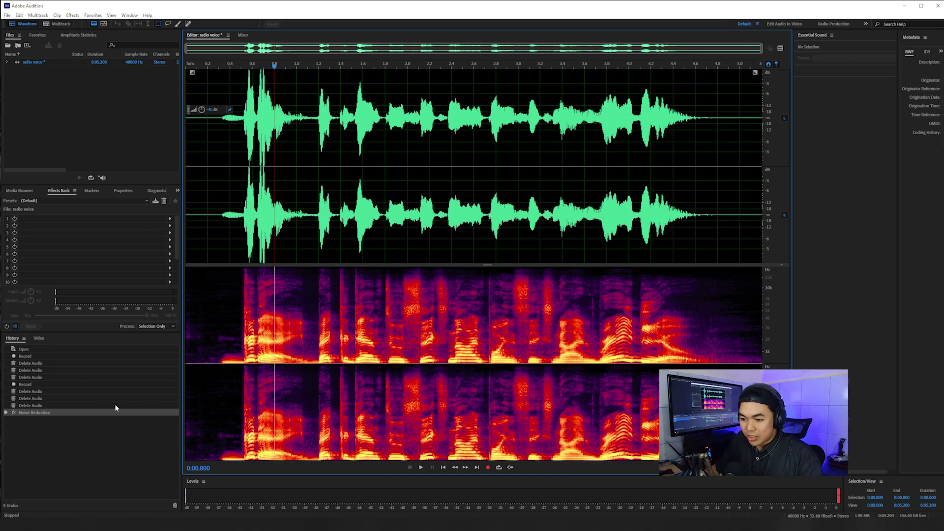
# Restore the history state before Noise Reduction and inspect the background noise at the start of the recording
pyautogui.click(39, 405)
pyautogui.click(274, 285)
pyautogui.scroll(5, 218, 126)
pyautogui.click(220, 126)
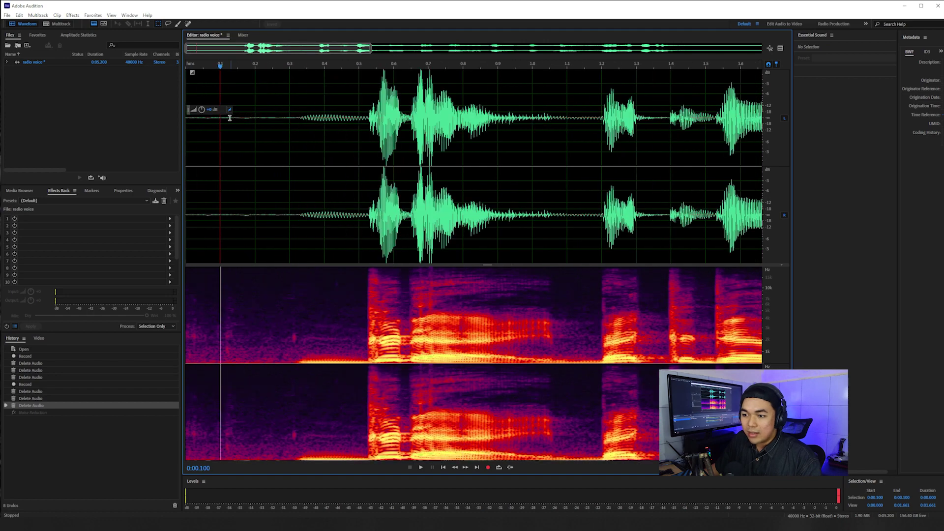
# Add the DeNoise effect to the first slot of the Effects Rack and show the preview editor for comparison
pyautogui.click(170, 218)
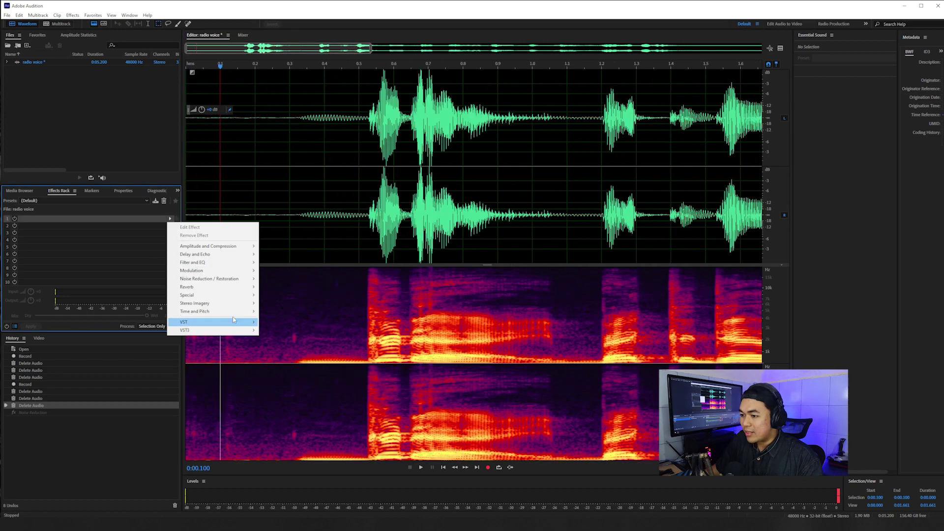
pyautogui.moveTo(228, 280)
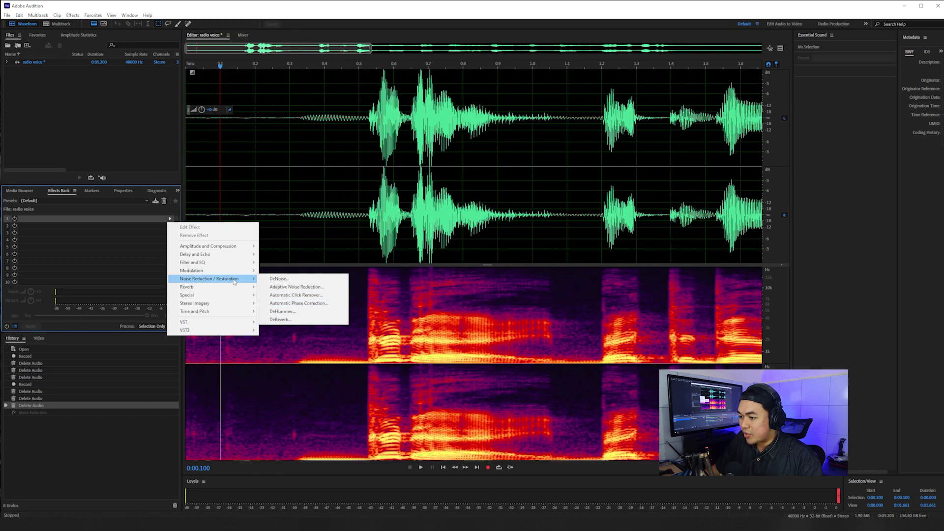
pyautogui.click(277, 280)
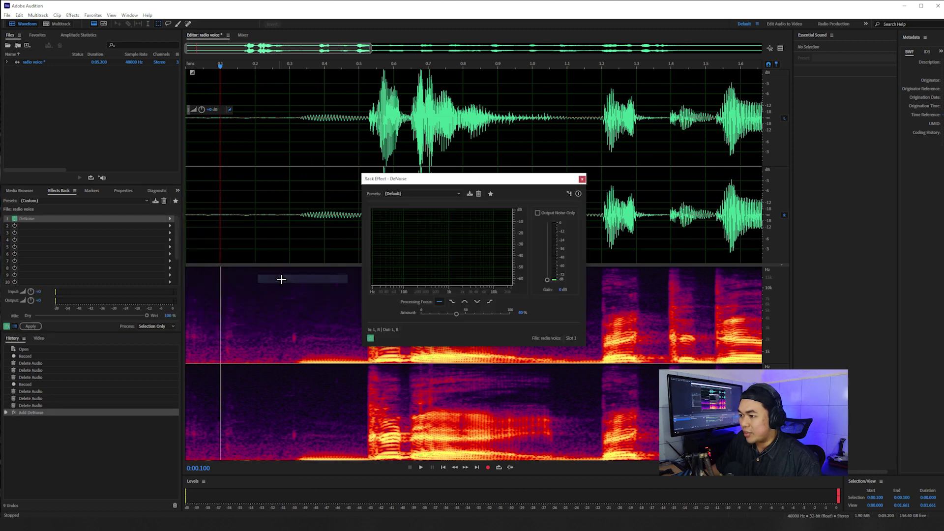
pyautogui.click(432, 192)
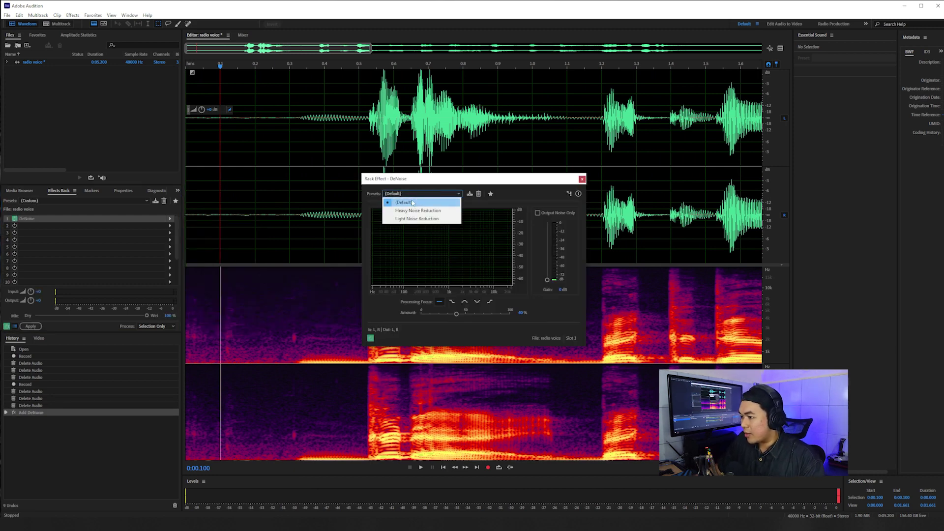
pyautogui.click(509, 186)
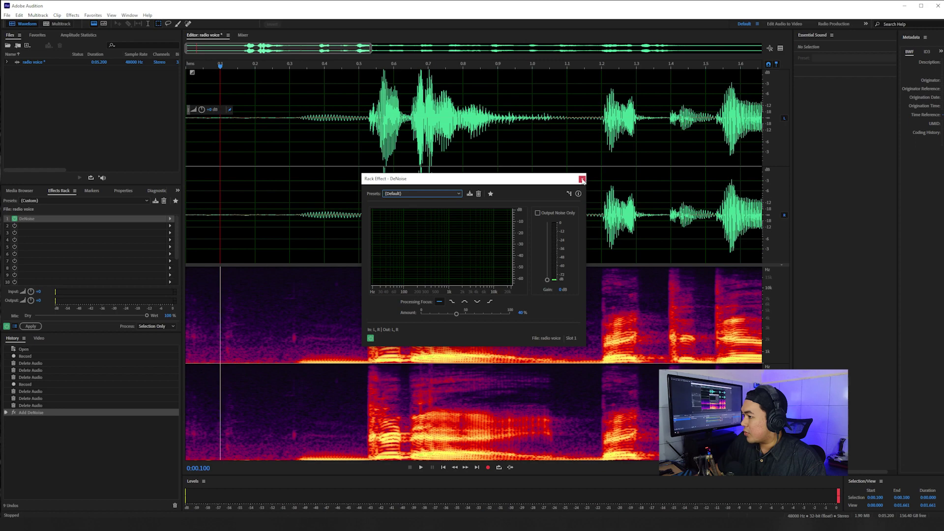
pyautogui.click(582, 179)
pyautogui.click(780, 49)
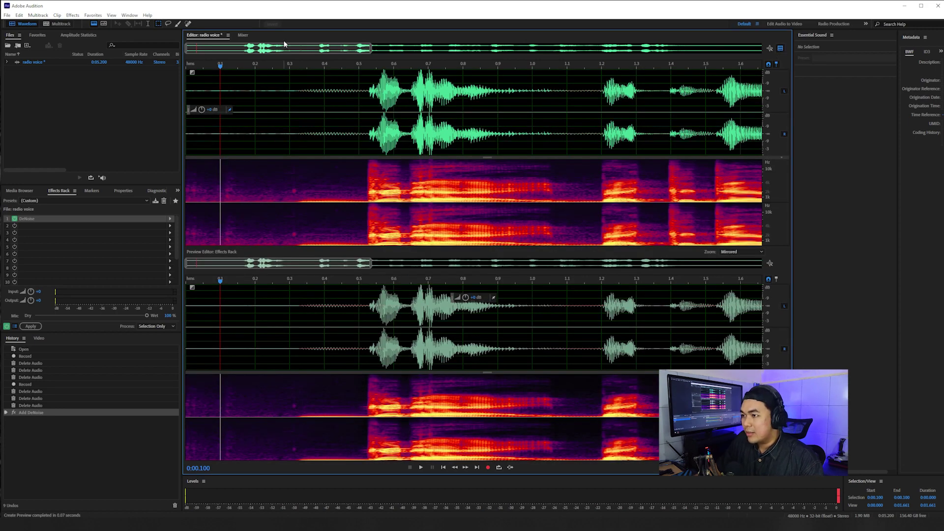
# Give the DeNoise effect the Heavy Noise Reduction preset and set its amount to 60%
pyautogui.doubleClick(68, 221)
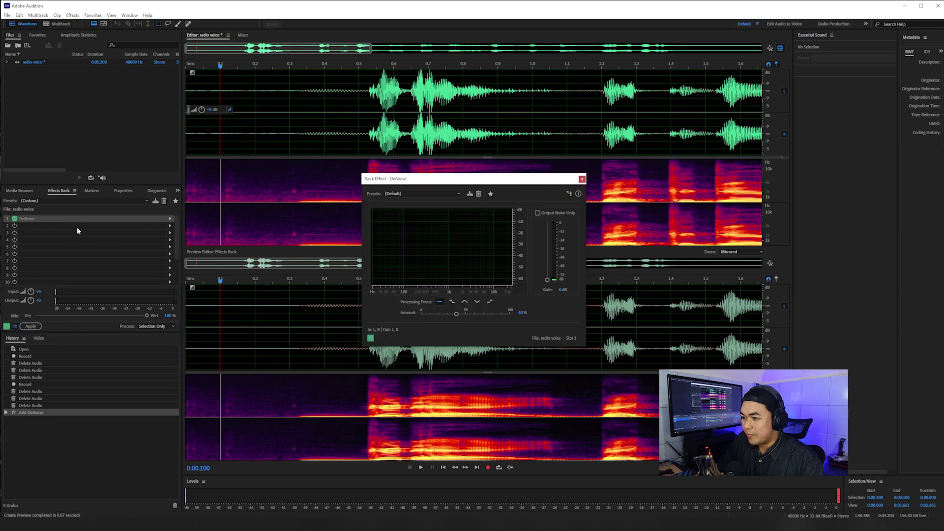
pyautogui.click(413, 194)
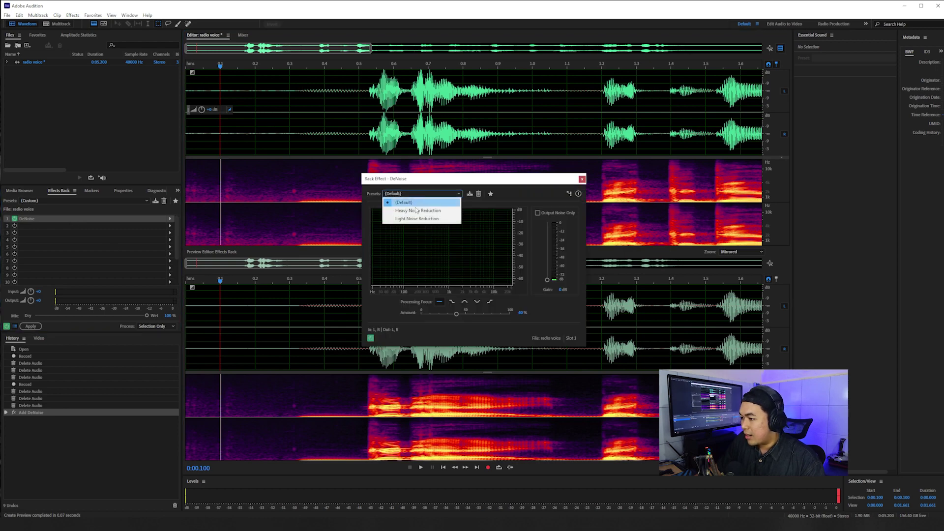
pyautogui.click(418, 211)
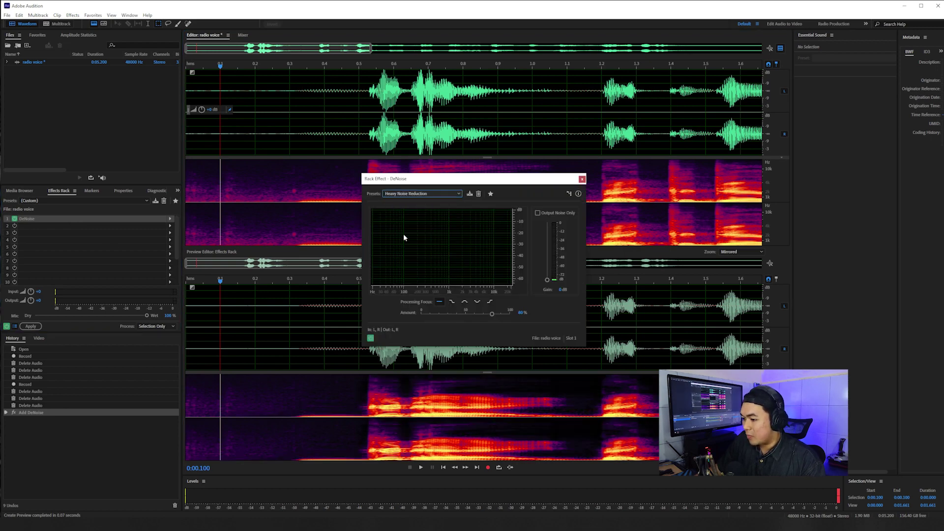
pyautogui.scroll(-5, 306, 394)
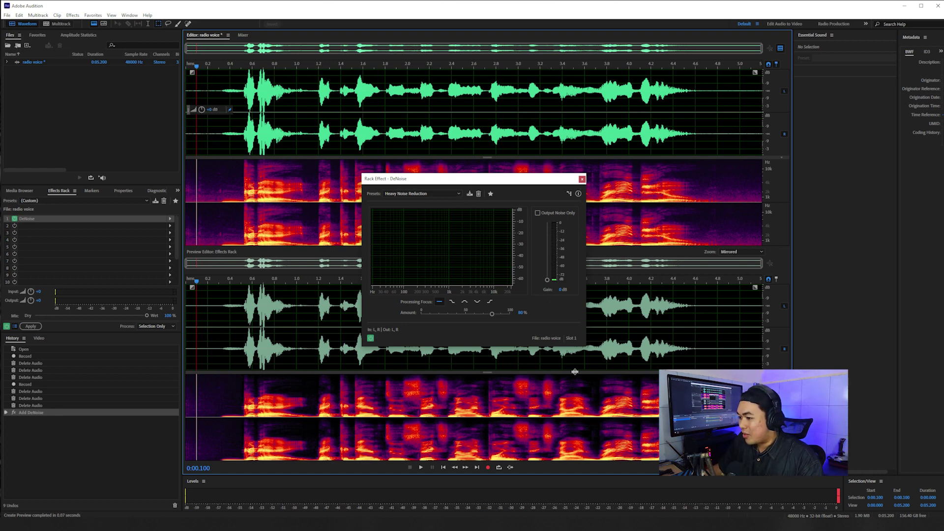
pyautogui.click(519, 312)
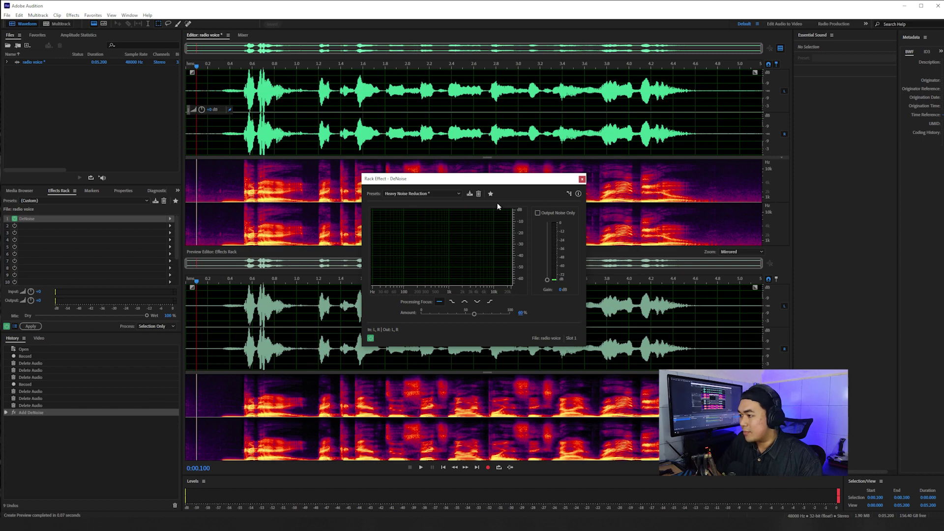
# Close the DeNoise settings and apply the Effects Rack to the whole recording
pyautogui.click(581, 179)
pyautogui.click(28, 327)
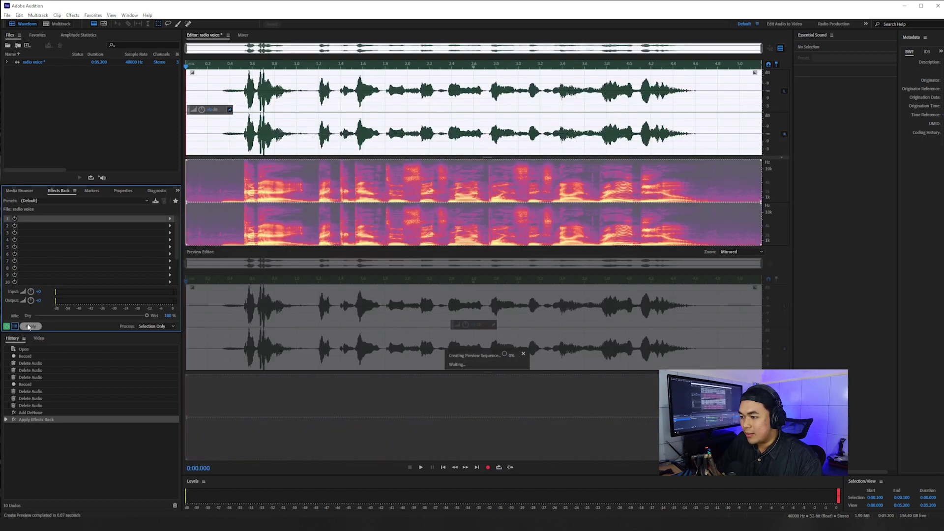
pyautogui.click(327, 358)
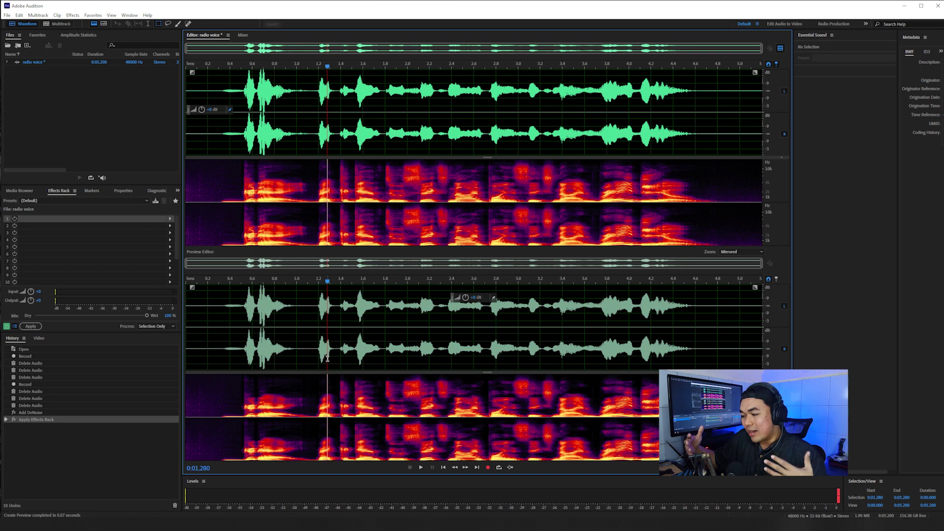
# Hide the preview editor and play the denoised recording from the beginning
pyautogui.click(781, 49)
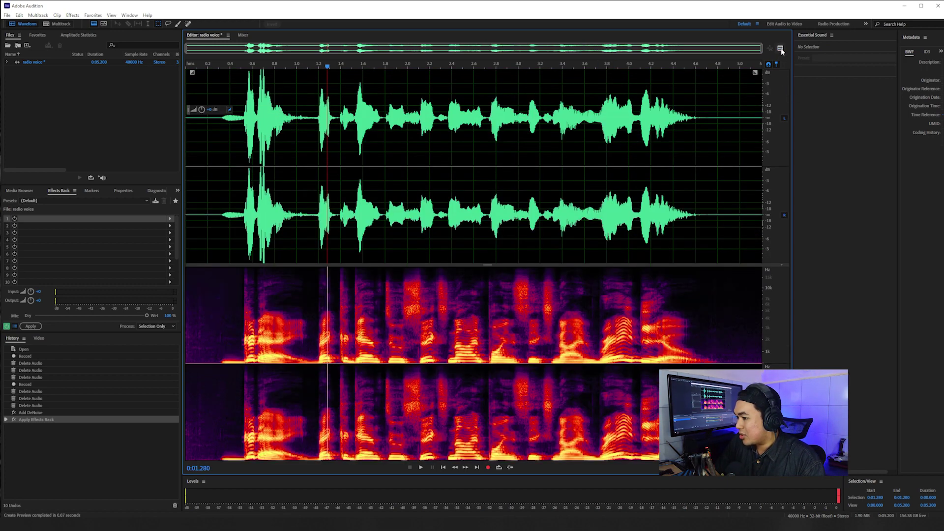
pyautogui.click(781, 49)
pyautogui.scroll(3, 284, 220)
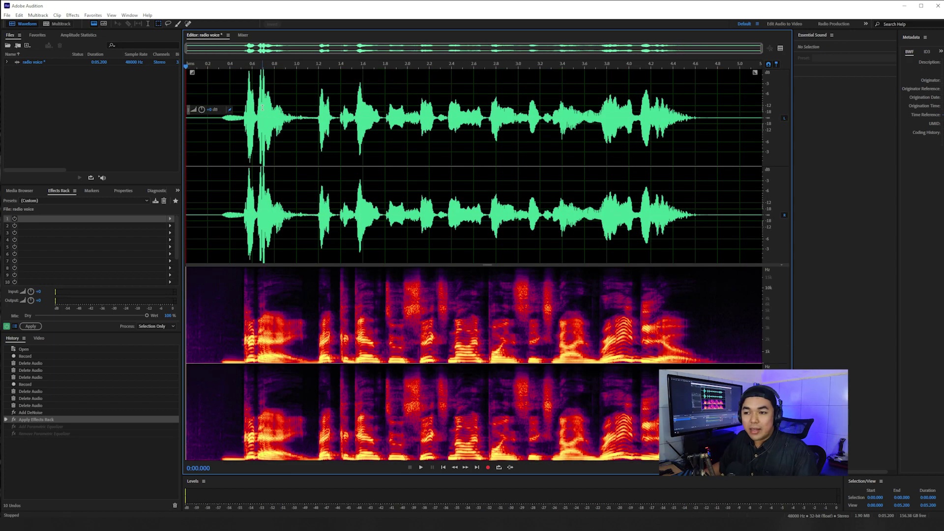
pyautogui.press('space')
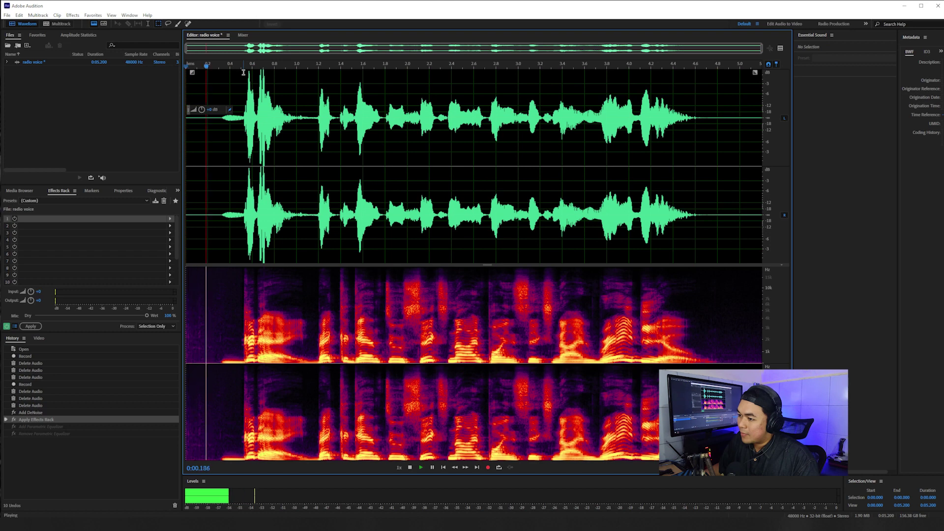
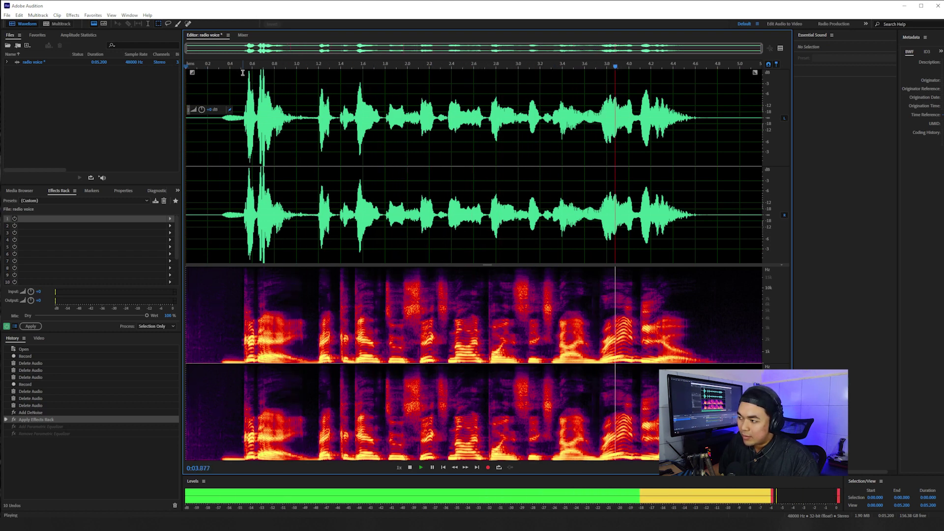
pyautogui.press('space')
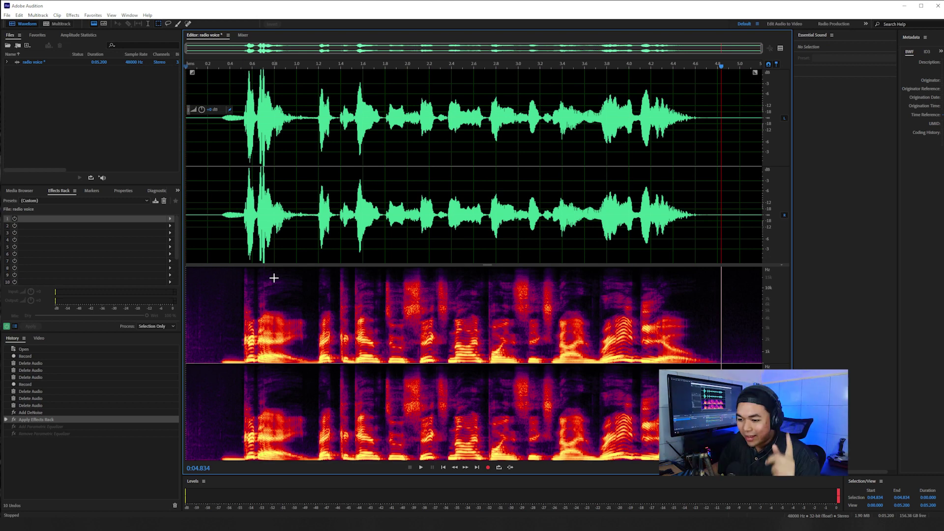
# Revert the recording to the last Delete Audio history state and play it from about 0.3 seconds
pyautogui.click(58, 405)
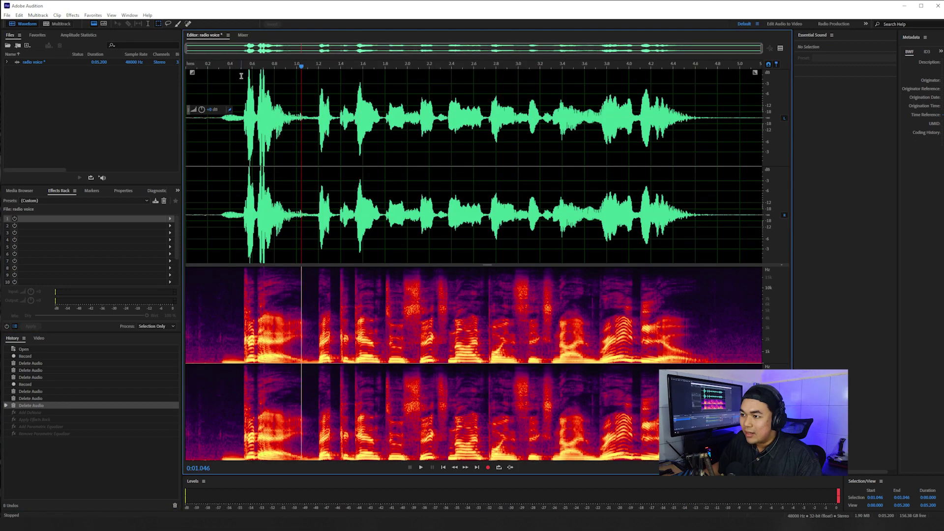
pyautogui.click(220, 65)
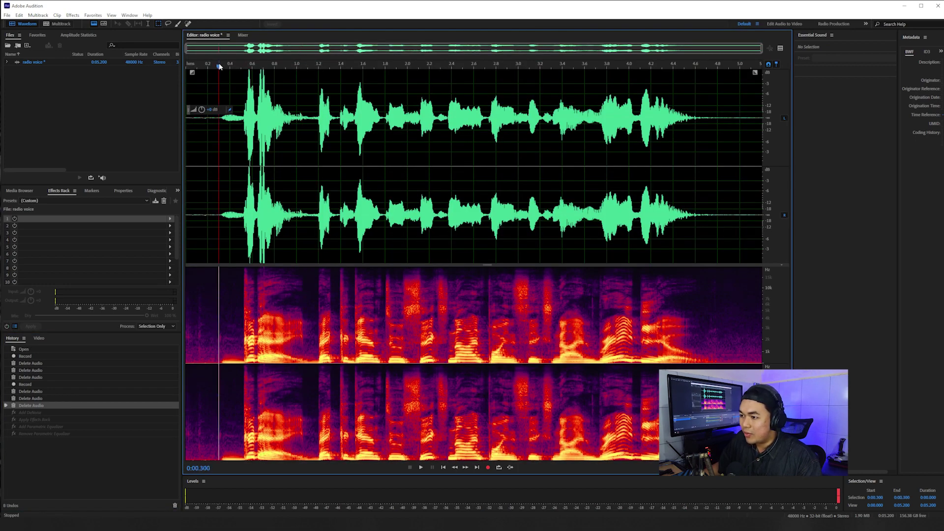
pyautogui.press('space')
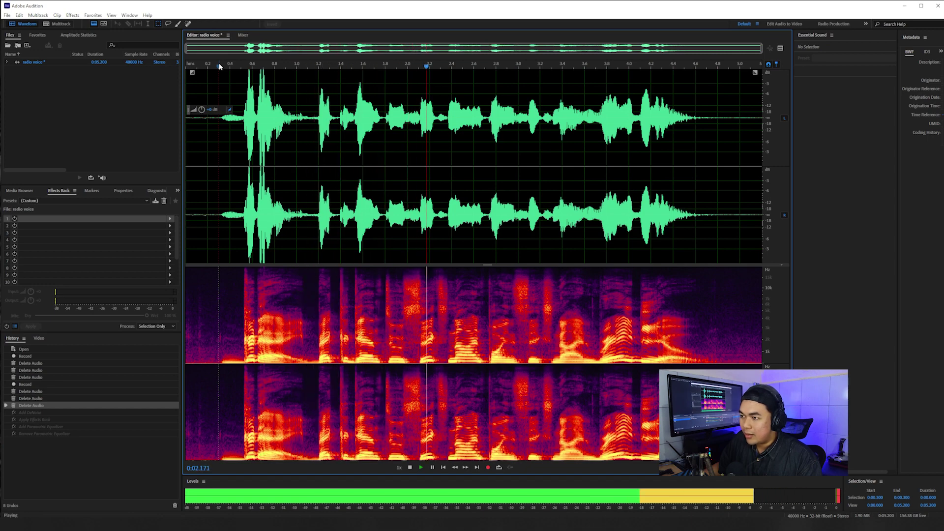
pyautogui.press('space')
# Start the Noise Reduction process and capture a noise print from about the first 0.2 seconds of silence
pyautogui.click(73, 14)
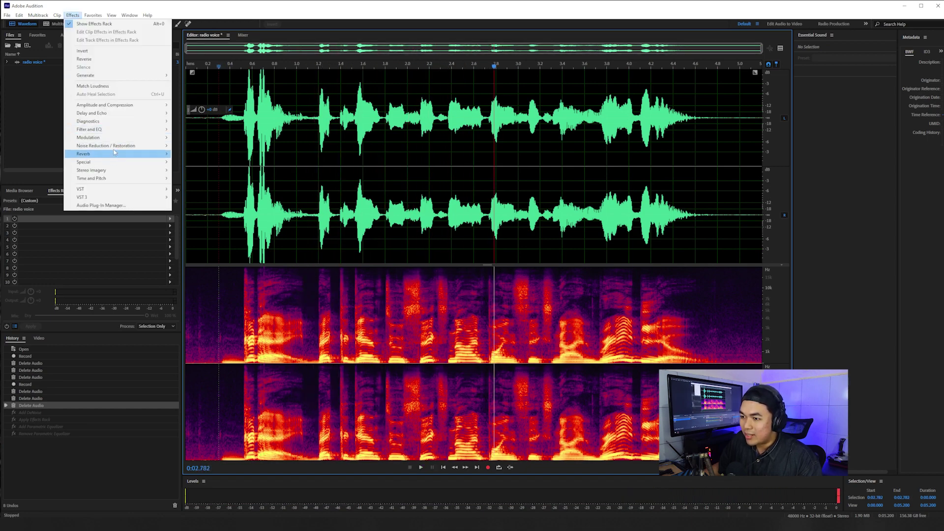
pyautogui.moveTo(113, 146)
pyautogui.click(219, 154)
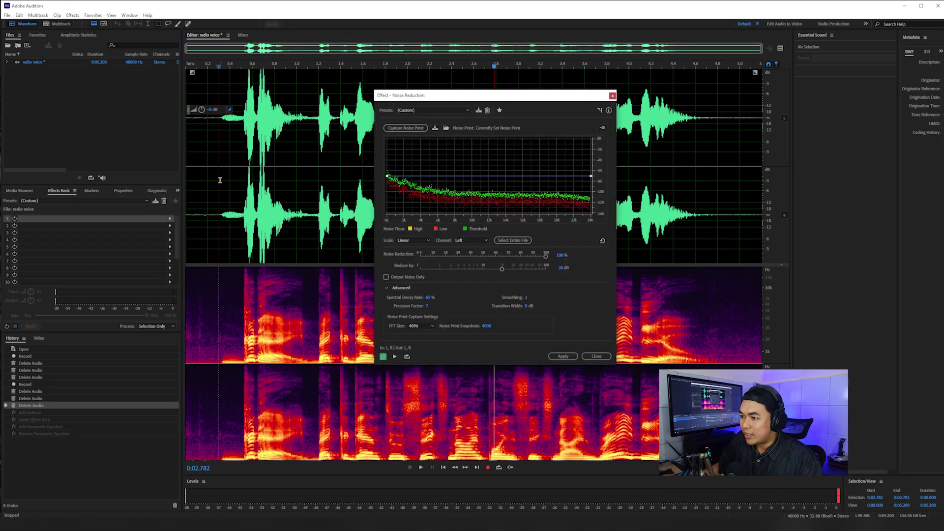
pyautogui.moveTo(199, 122); pyautogui.dragTo(135, 125)
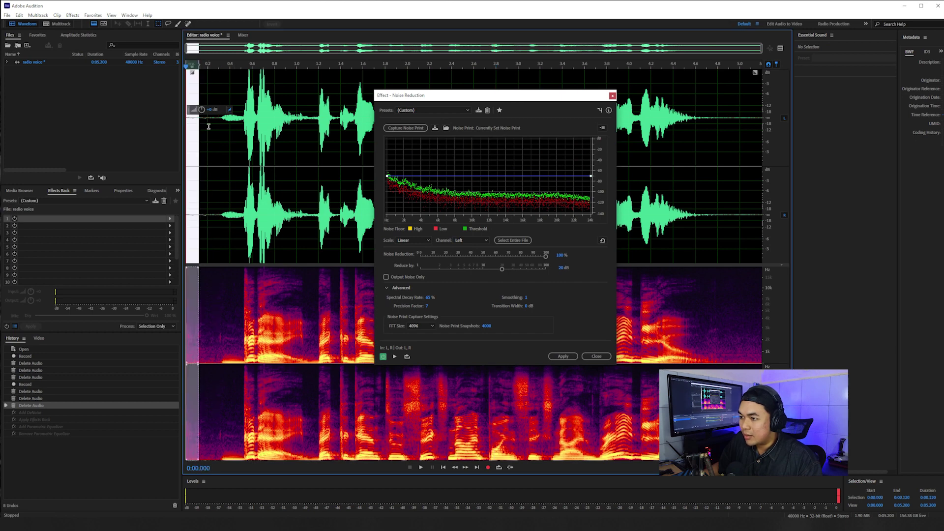
pyautogui.moveTo(209, 126); pyautogui.dragTo(186, 126)
pyautogui.click(406, 128)
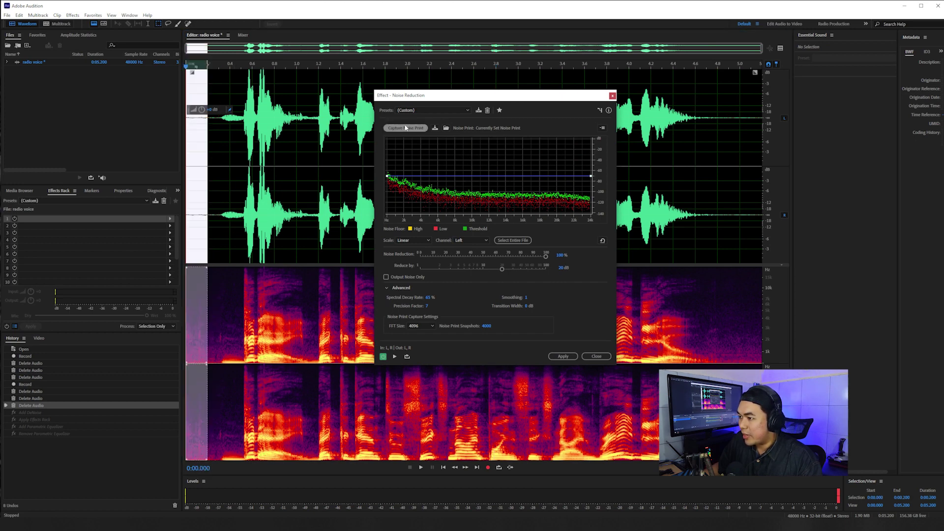
# Apply Noise Reduction to the entire file, clear the selection and play the result from the beginning
pyautogui.click(512, 241)
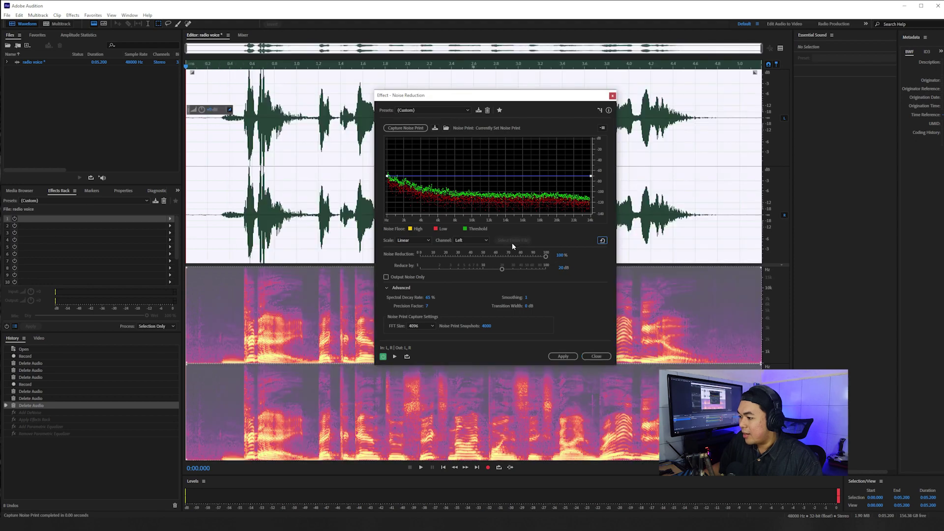
pyautogui.click(563, 357)
pyautogui.hotkey('ctrl', 'shift', 'a')
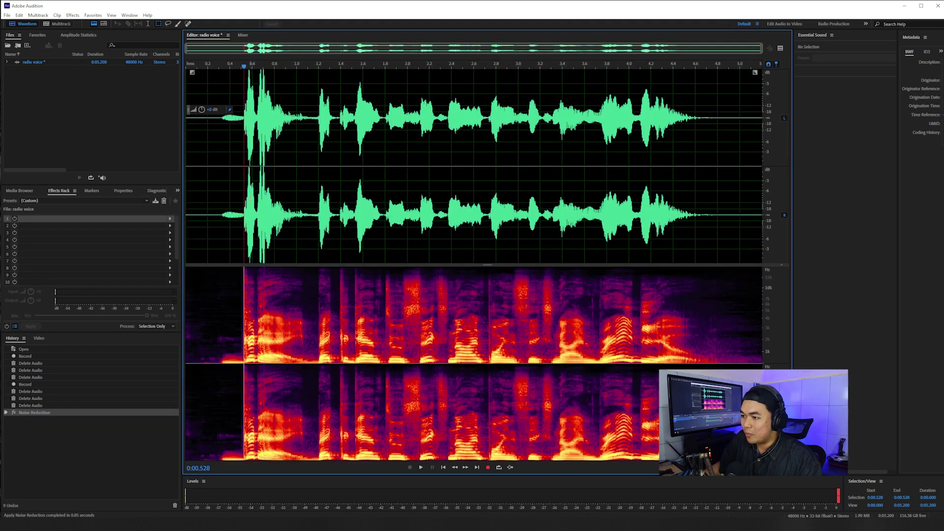
pyautogui.press('space')
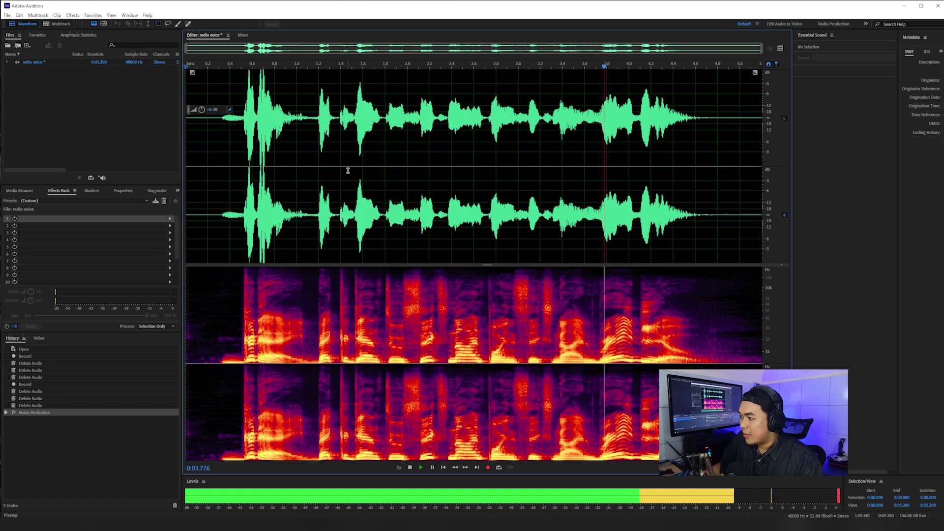
pyautogui.press('space')
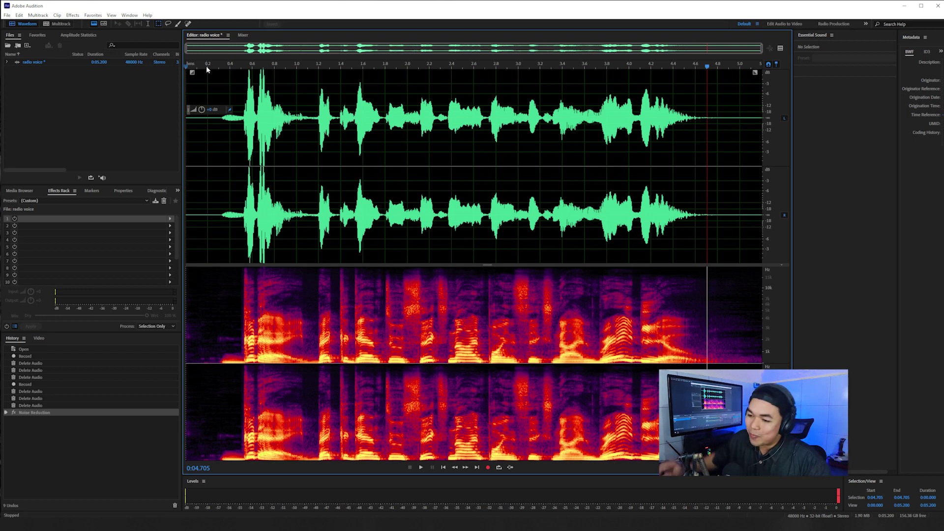
# Add a Parametric Equalizer to the first Effects Rack slot with the Vocal Enhancer preset
pyautogui.click(169, 218)
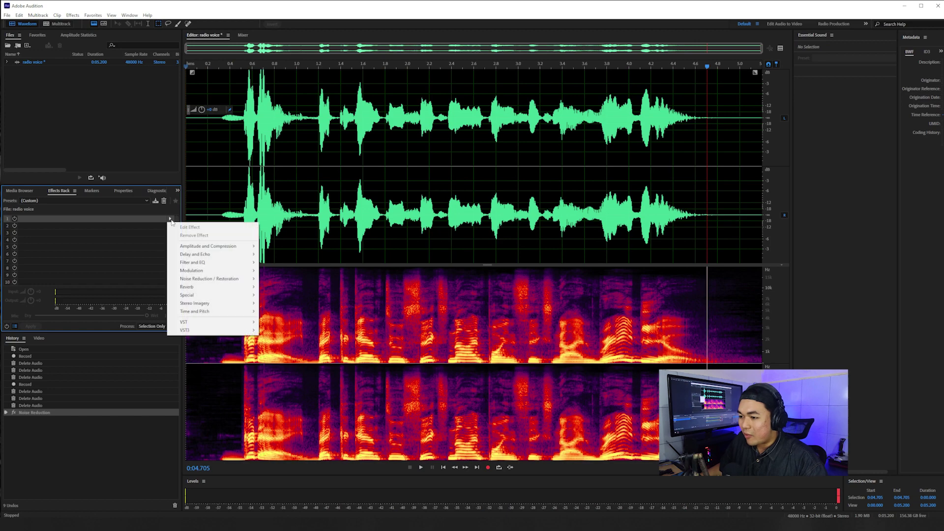
pyautogui.moveTo(218, 264)
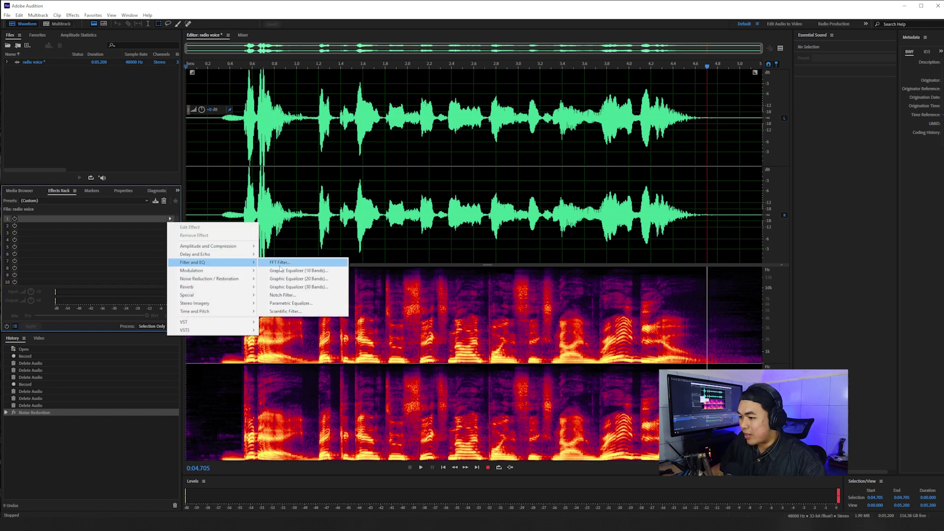
pyautogui.click(305, 303)
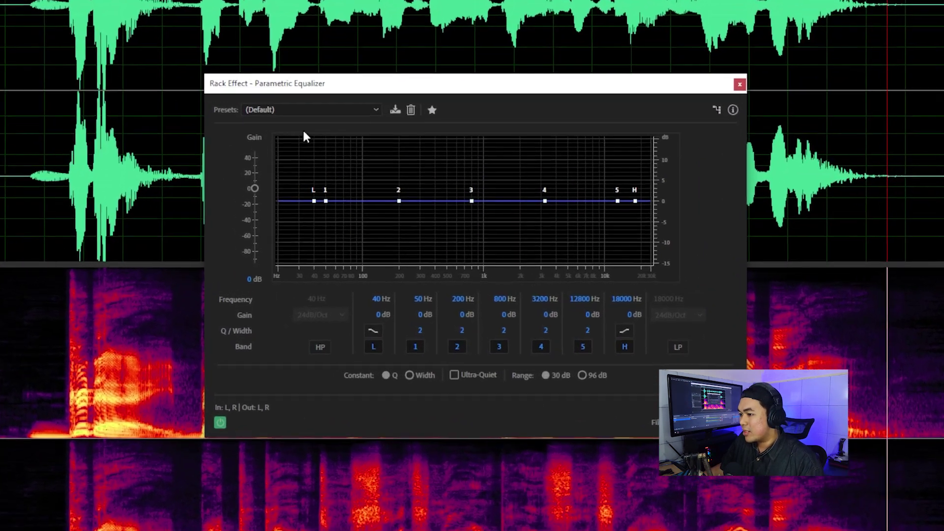
pyautogui.click(380, 175)
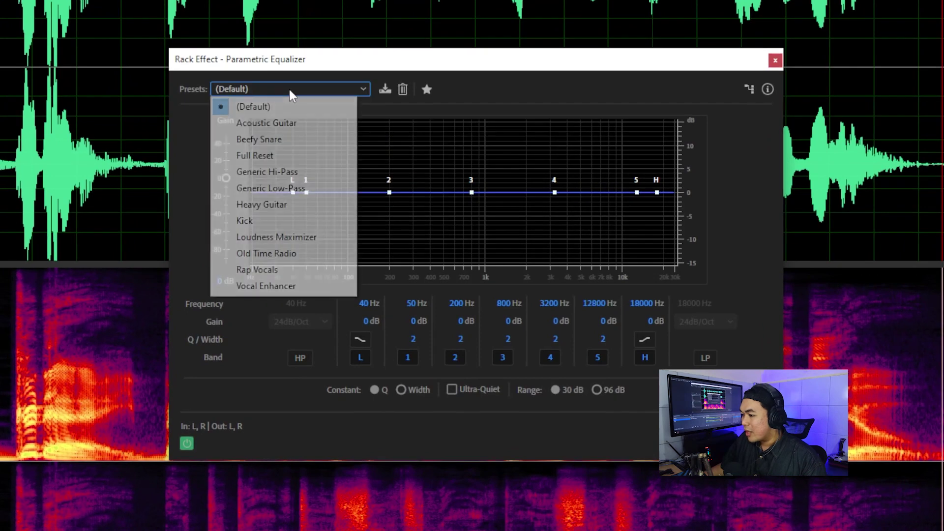
pyautogui.click(271, 287)
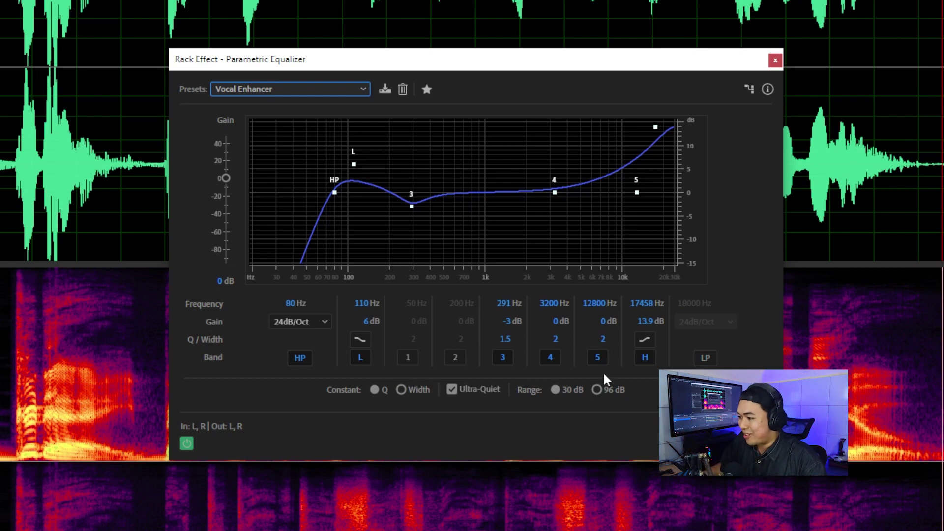
# Set the equalizer's high shelf (H) gain and low shelf (L) gain to 10 dB each
pyautogui.click(650, 321)
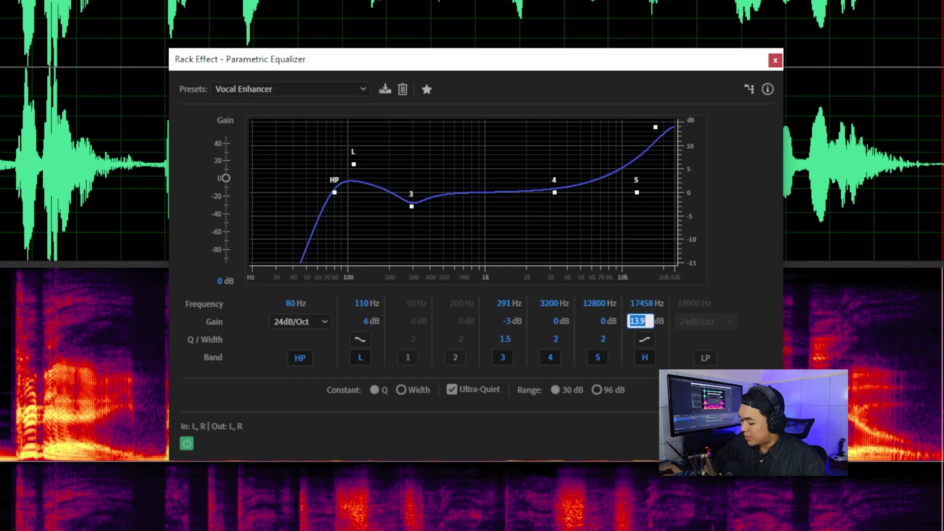
pyautogui.write('10')
pyautogui.press('Return')
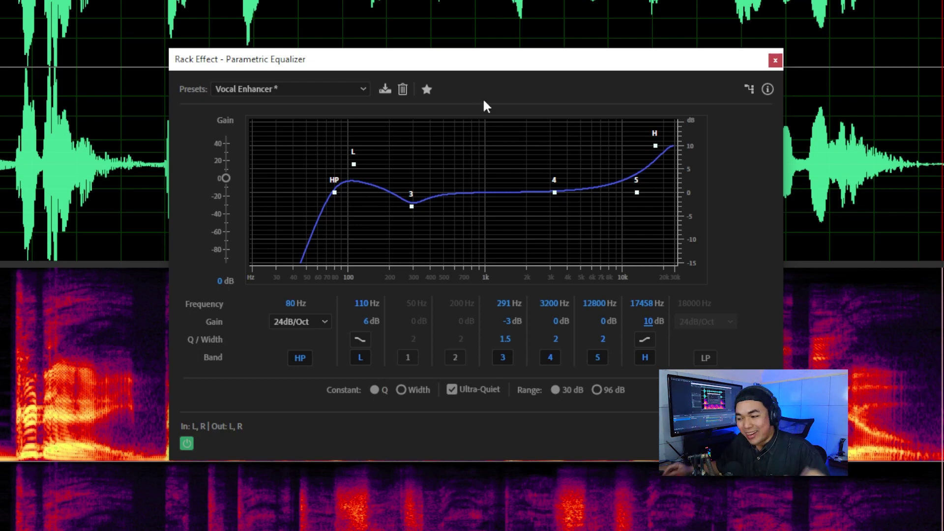
pyautogui.click(367, 322)
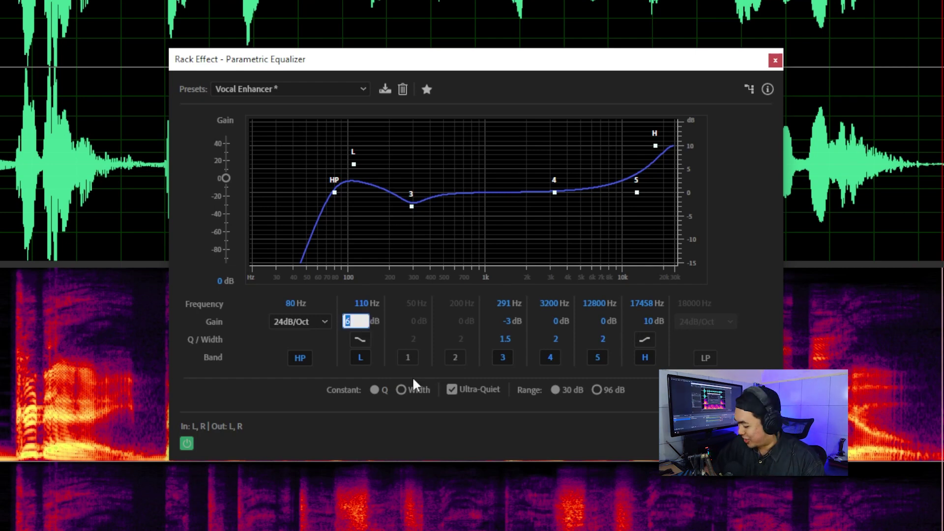
pyautogui.write('10')
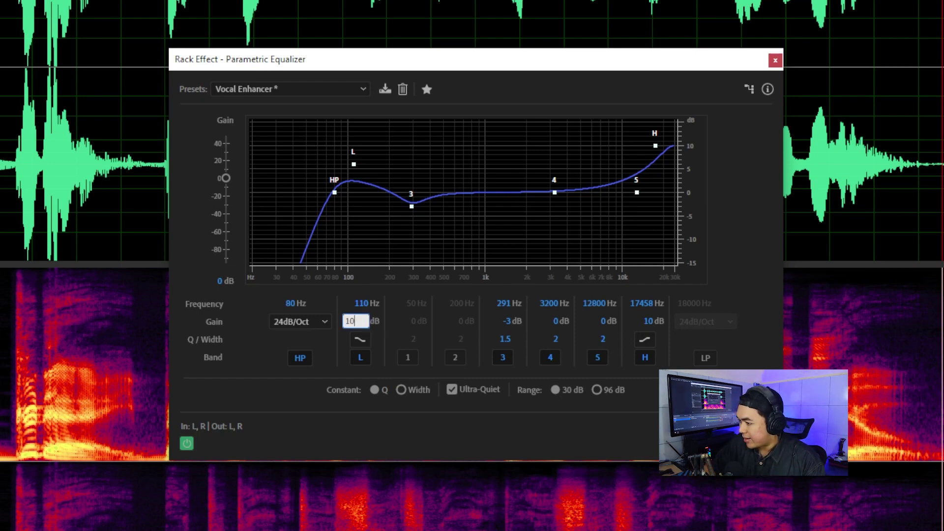
pyautogui.press('Return')
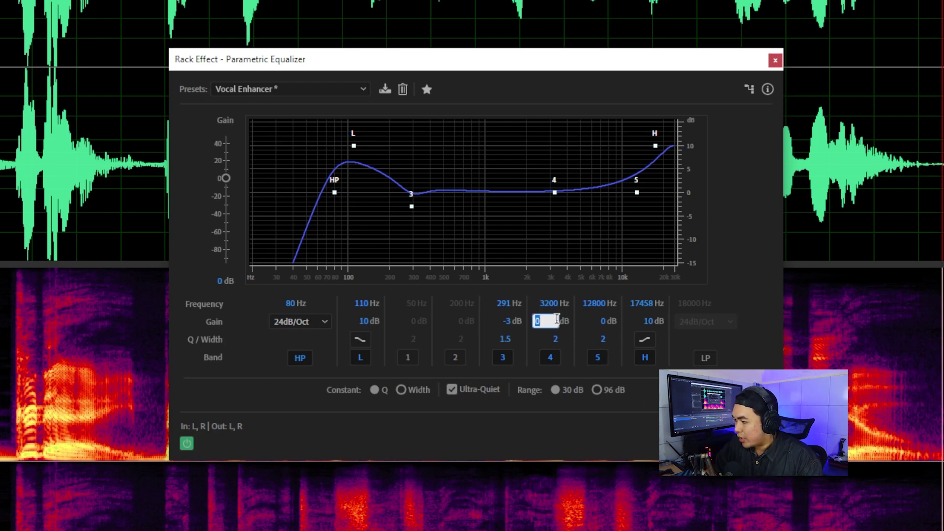
# Set the equalizer's band 4 at 3200 Hz to a gain of 3 dB and a Q of 1
pyautogui.write('3')
pyautogui.press('Return')
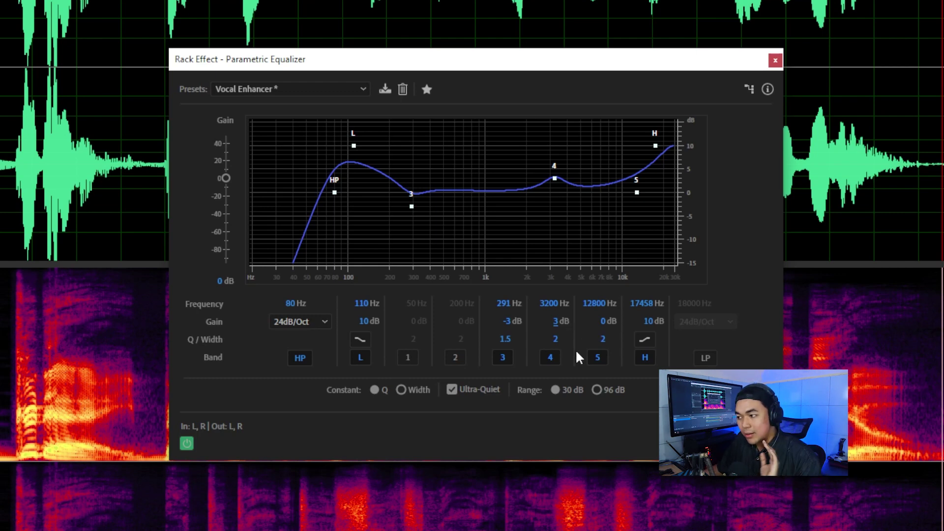
pyautogui.click(555, 340)
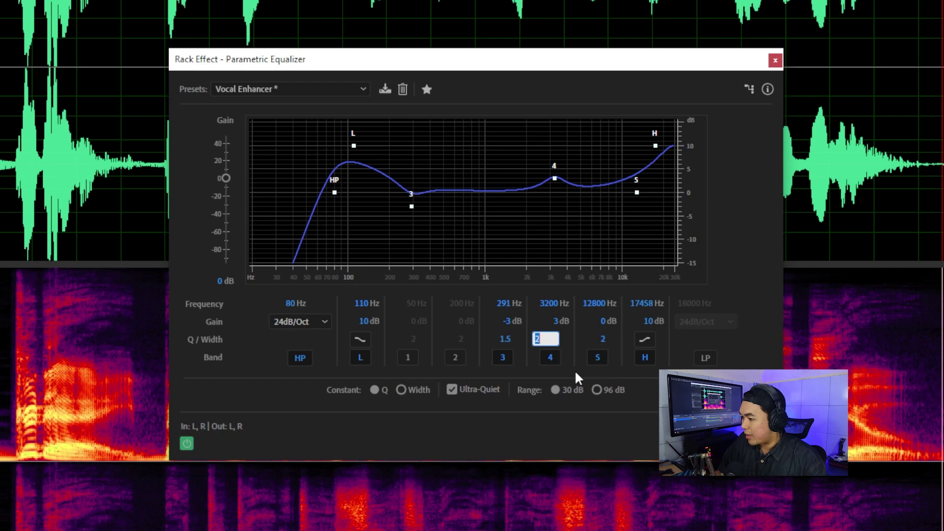
pyautogui.write('1')
pyautogui.press('Return')
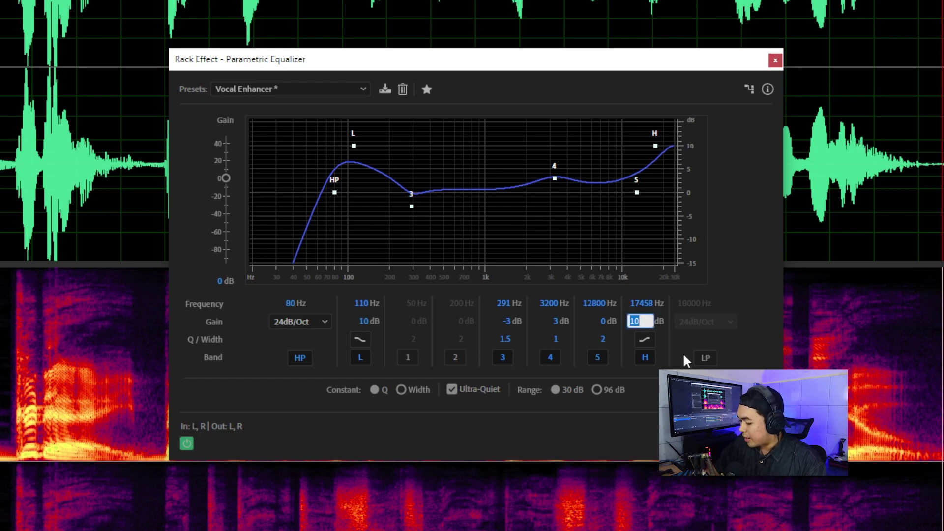
# Set the equalizer's high shelf (H) gain to 8 dB and play the recording to hear the equalization
pyautogui.write('8')
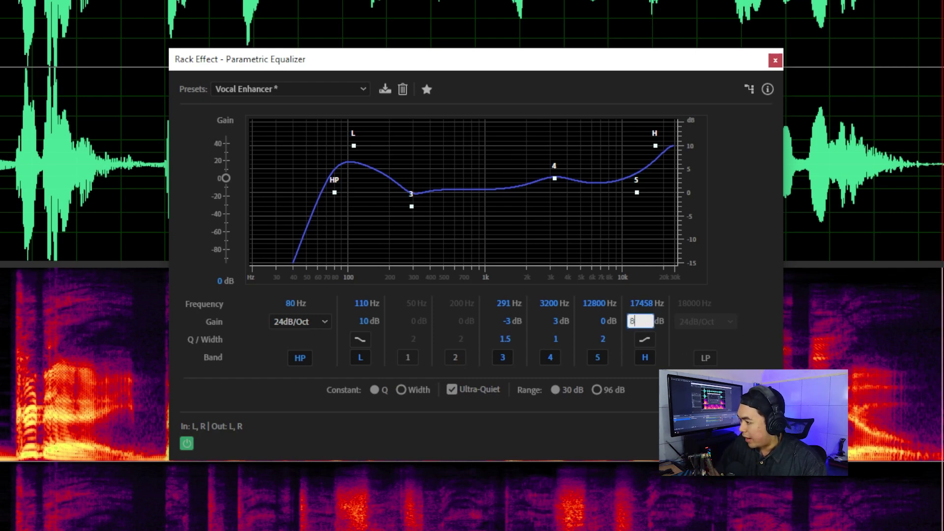
pyautogui.press('Return')
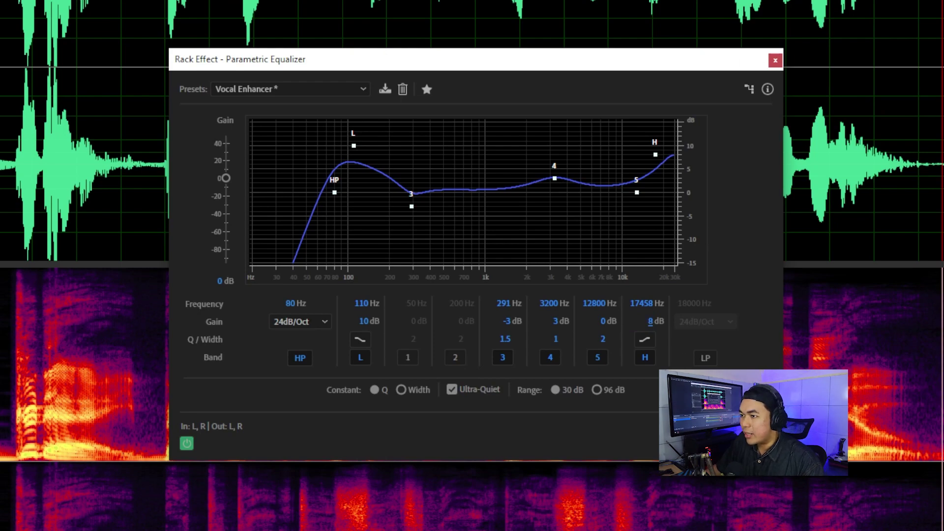
pyautogui.press('space')
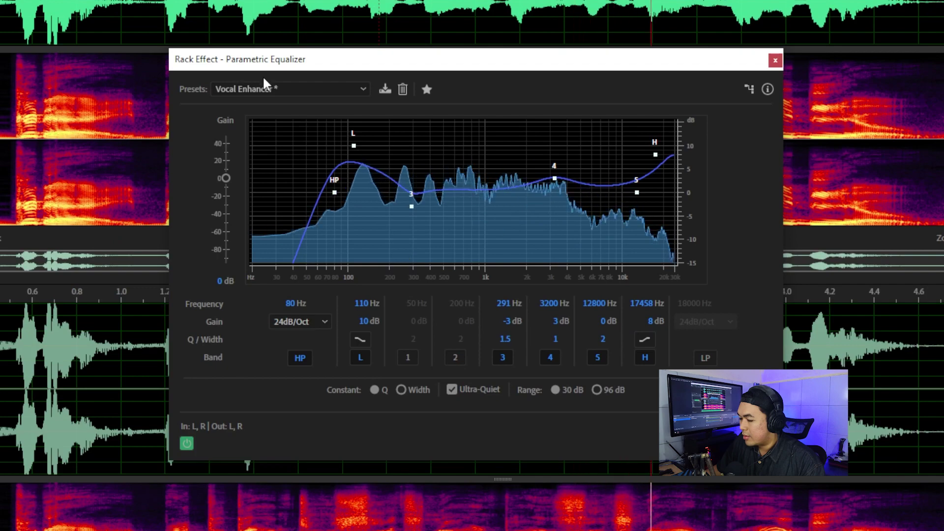
# Set the band 4 gain to 6 dB, then close the equalizer settings and the preview editor
pyautogui.click(553, 320)
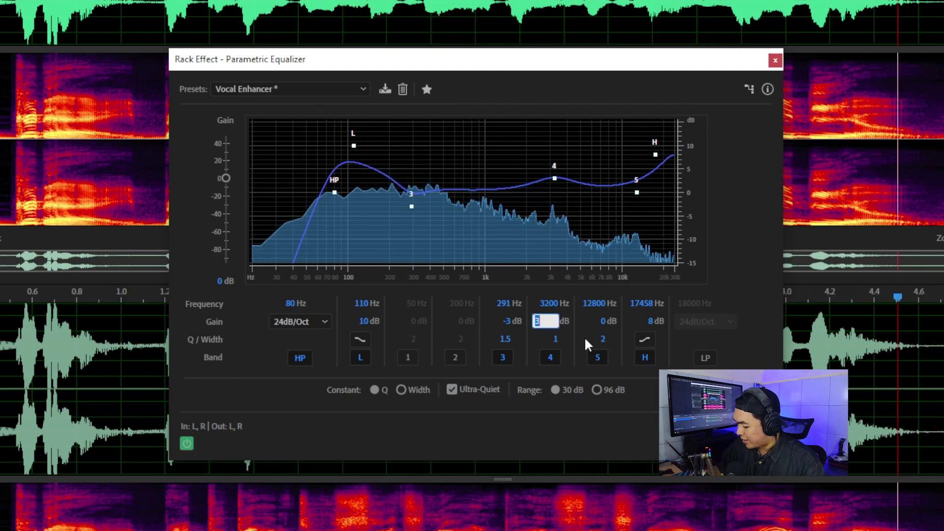
pyautogui.write('6')
pyautogui.press('Return')
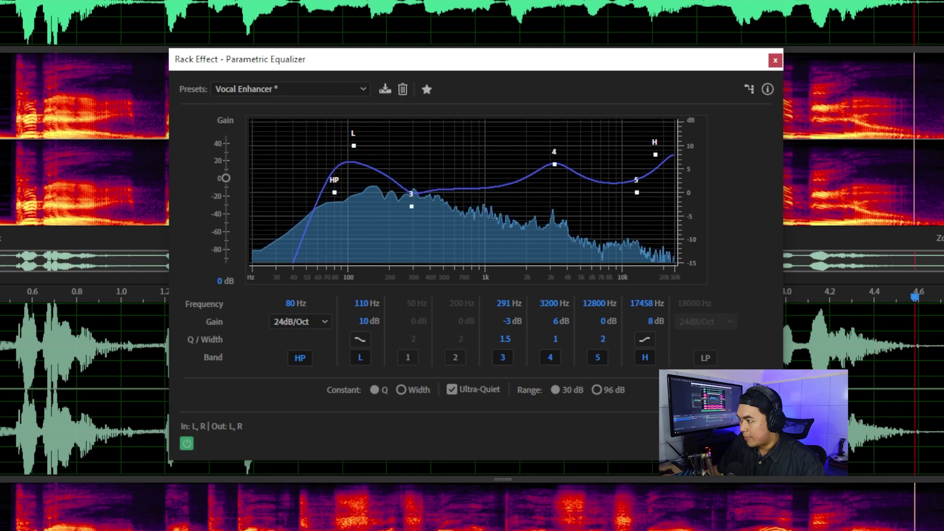
pyautogui.click(775, 60)
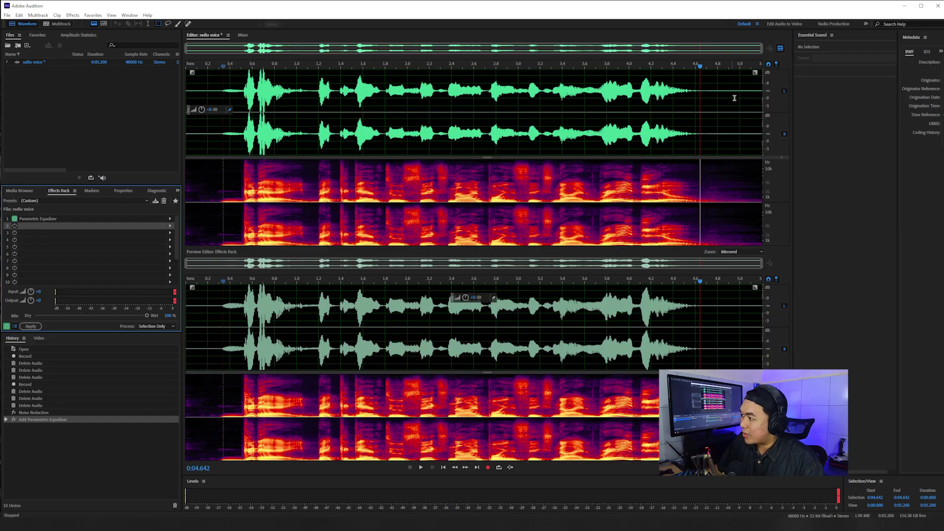
pyautogui.click(780, 48)
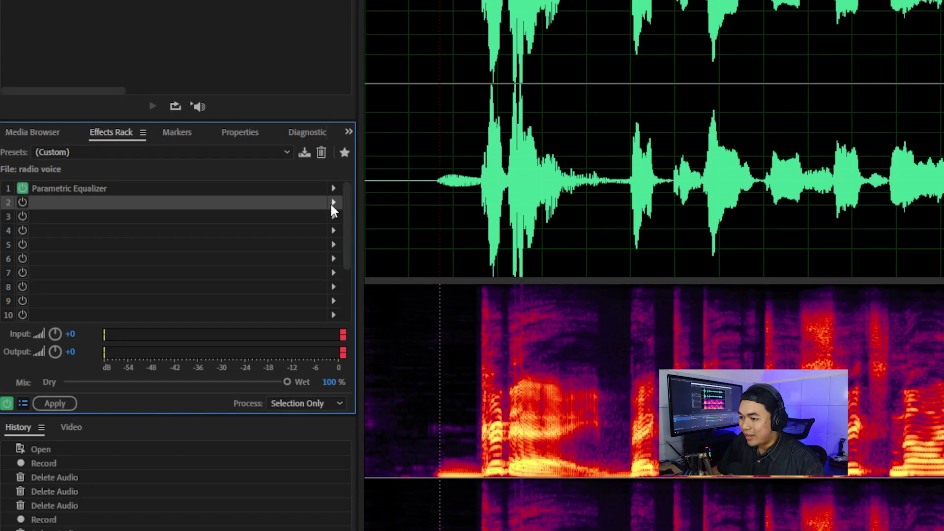
# Add a Single-band Compressor to the second Effects Rack slot with the Radio Leveler preset
pyautogui.click(169, 225)
pyautogui.moveTo(211, 256)
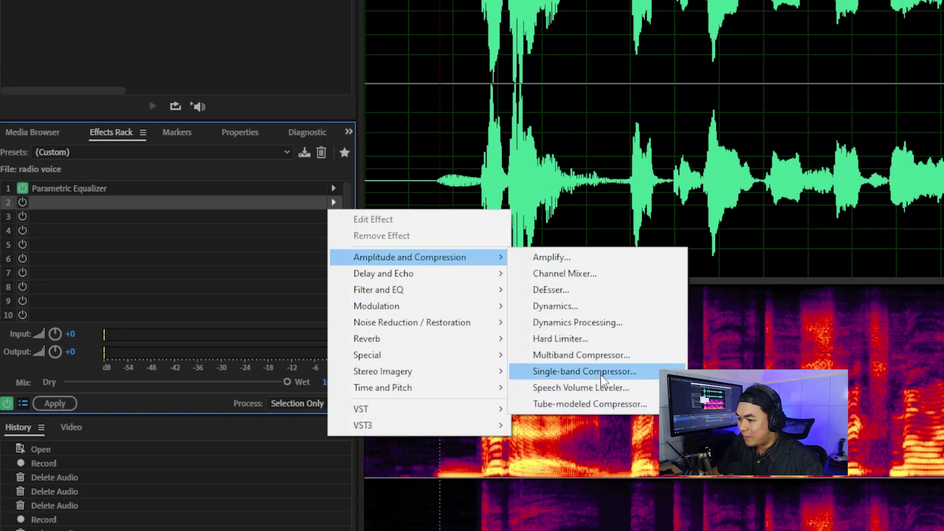
pyautogui.click(585, 371)
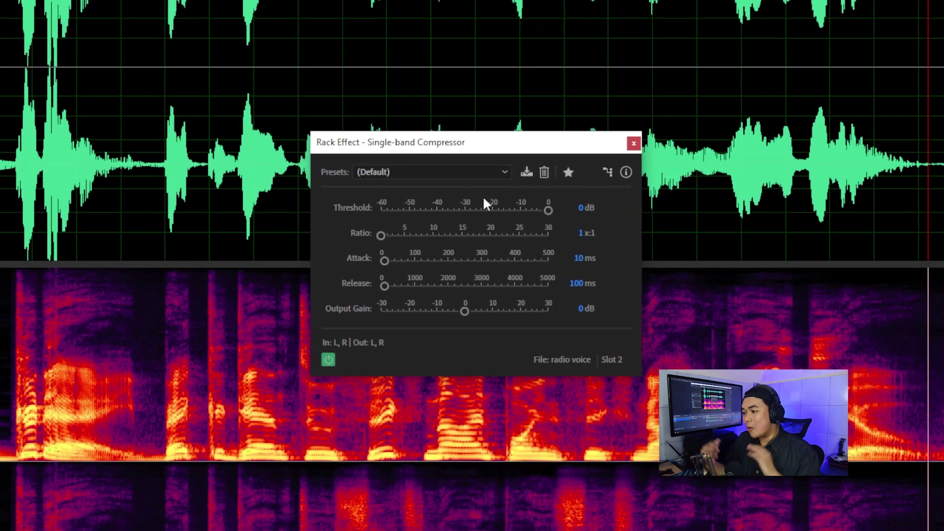
pyautogui.click(436, 170)
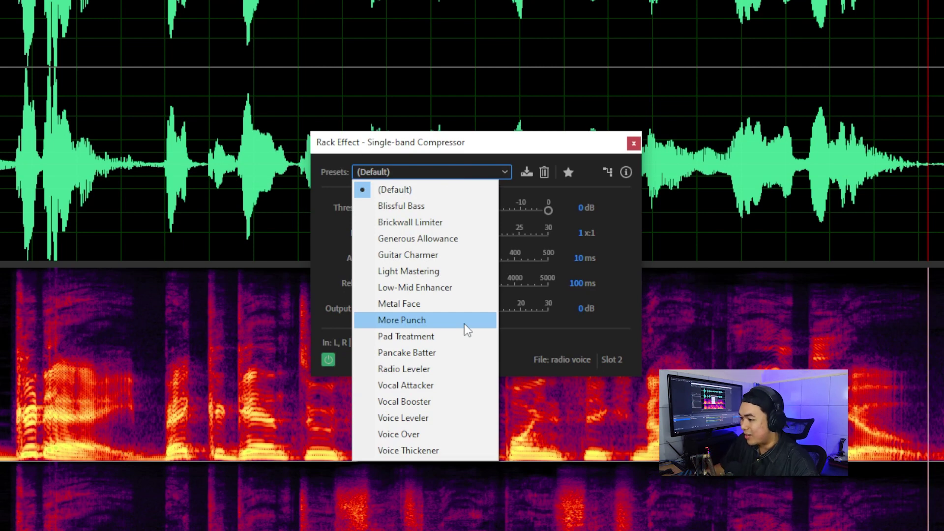
pyautogui.click(399, 372)
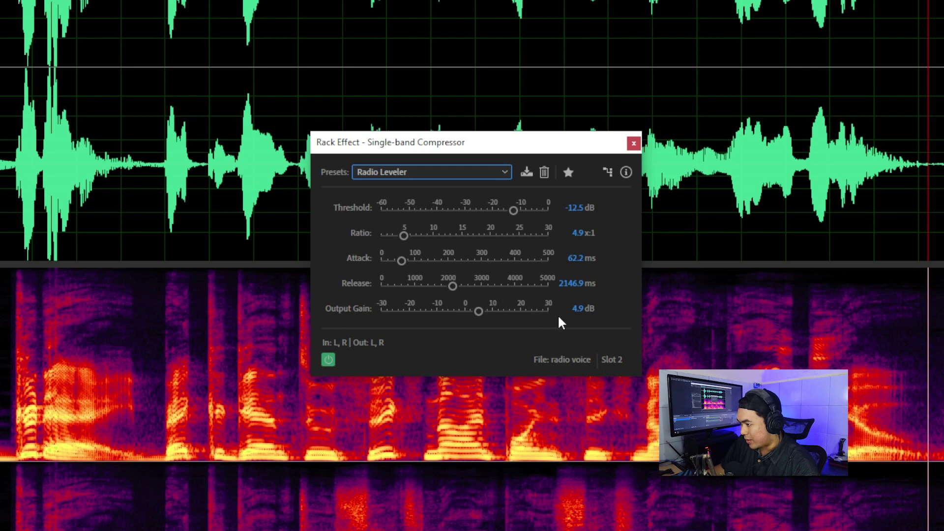
# Set the compressor's output gain to 0 dB and inspect the previewed waveform
pyautogui.click(579, 311)
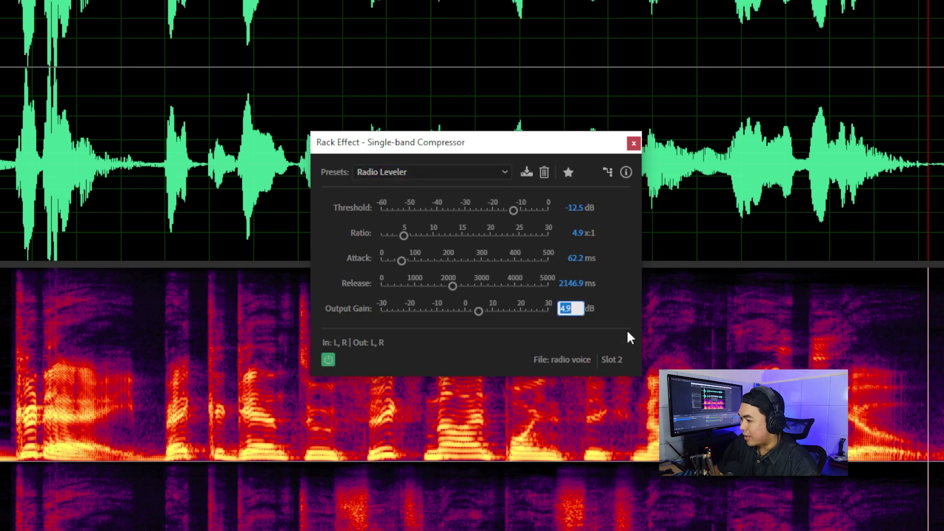
pyautogui.write('0')
pyautogui.press('Return')
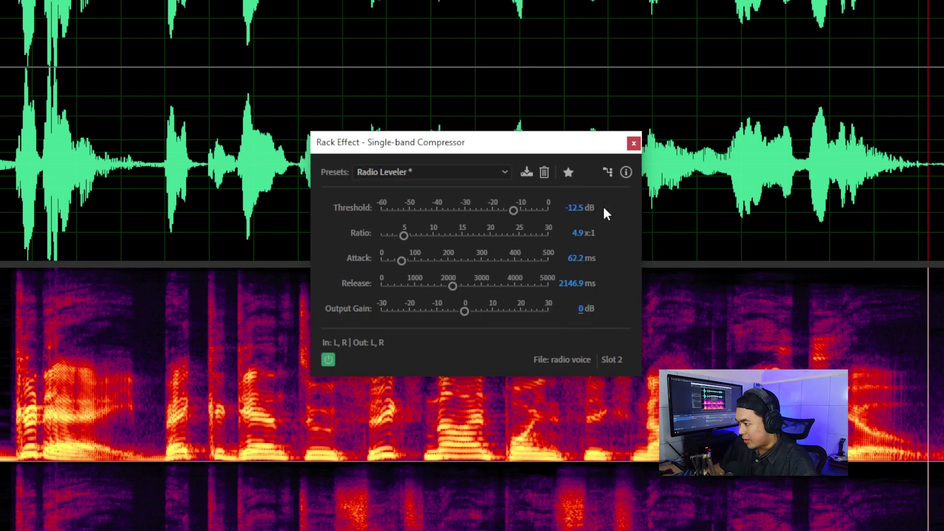
pyautogui.click(579, 233)
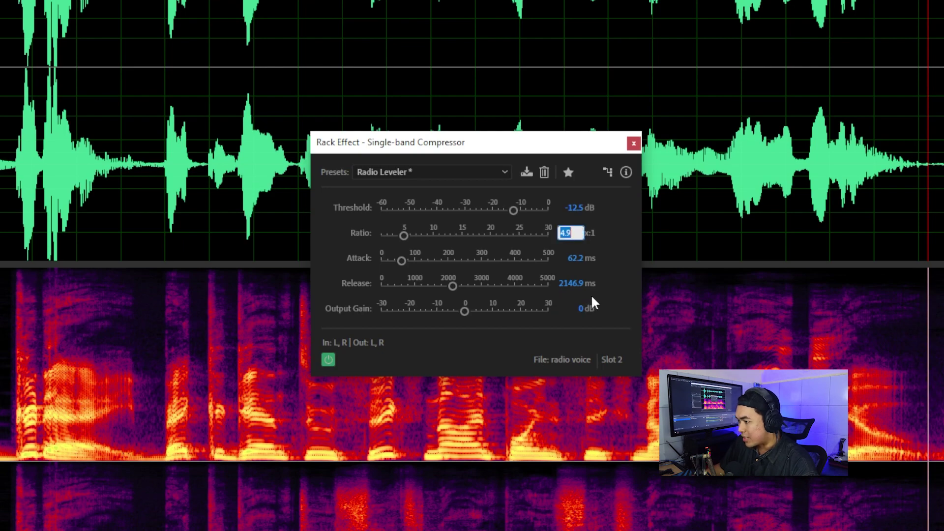
pyautogui.press('Return')
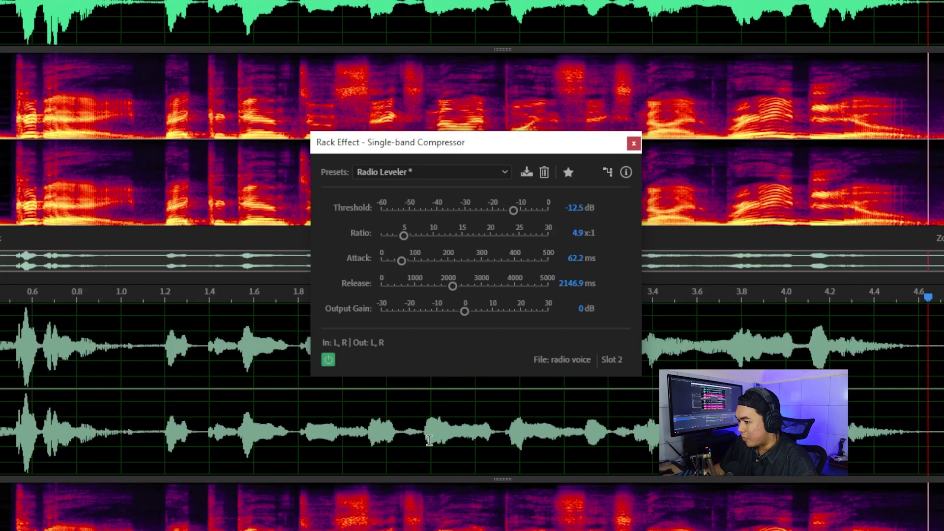
pyautogui.scroll(3, 85, 381)
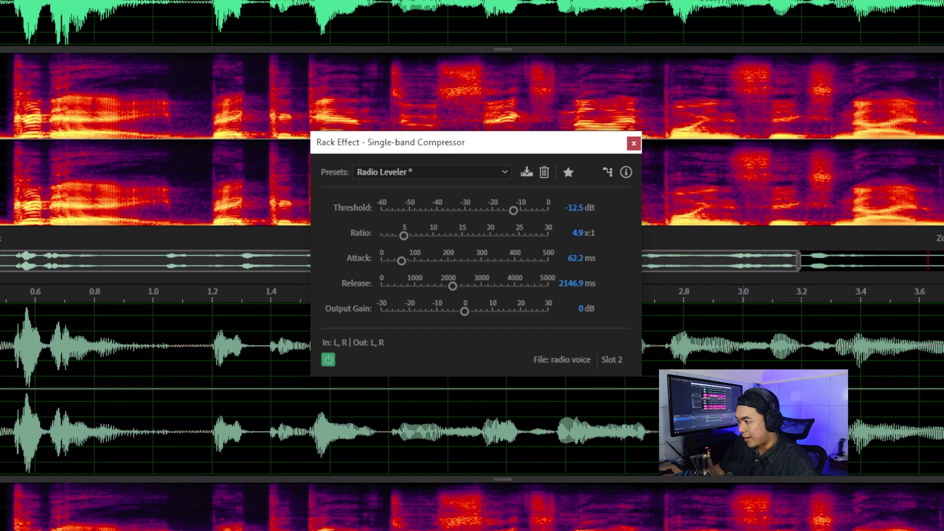
pyautogui.scroll(-3, 29, 381)
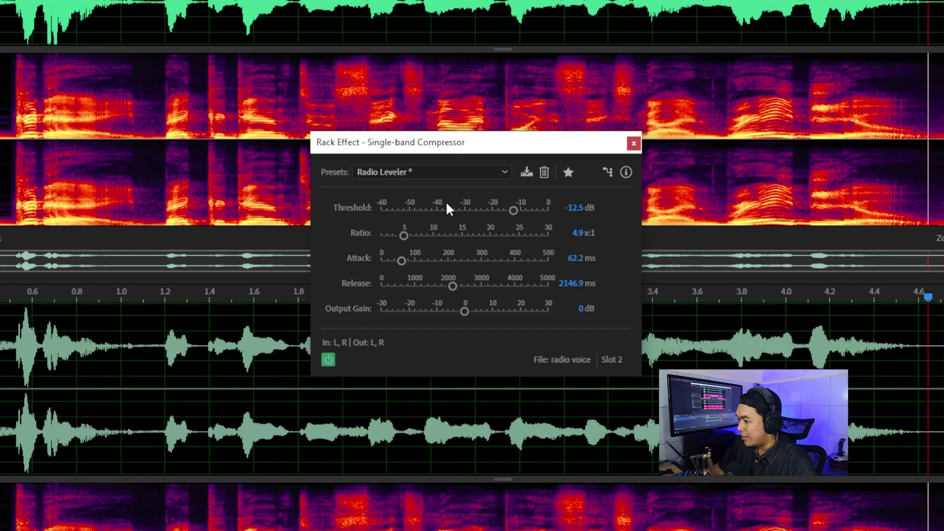
# Switch the Single-band Compressor to the Voice Leveler preset with a ratio of 16:1, then close its settings
pyautogui.click(452, 179)
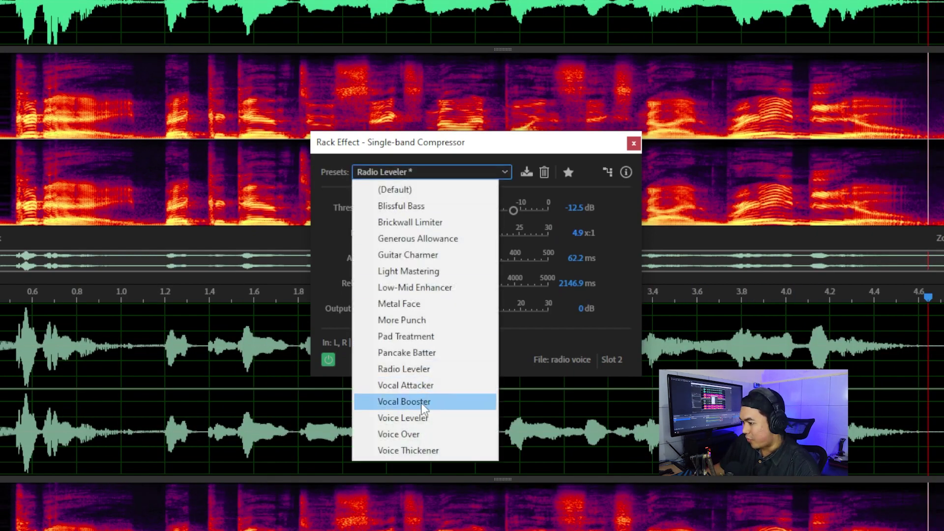
pyautogui.click(424, 418)
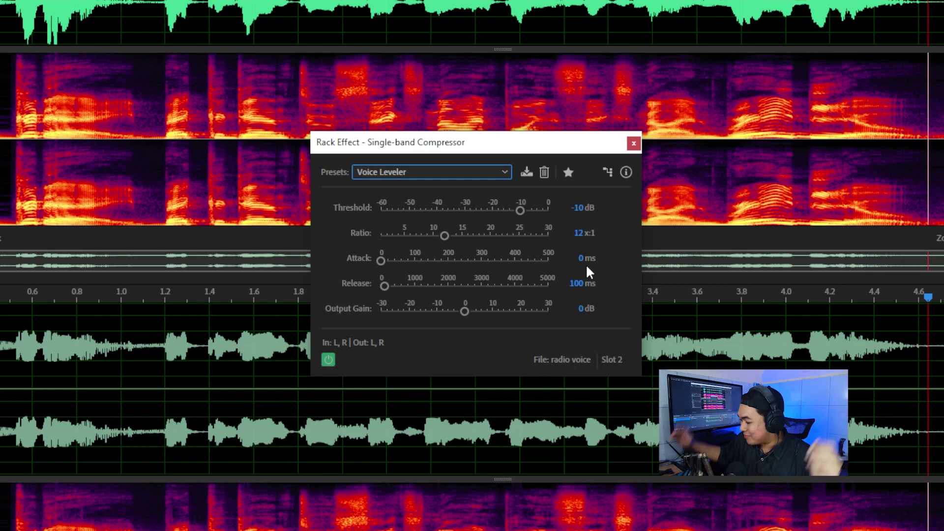
pyautogui.click(580, 234)
pyautogui.write('16')
pyautogui.press('Return')
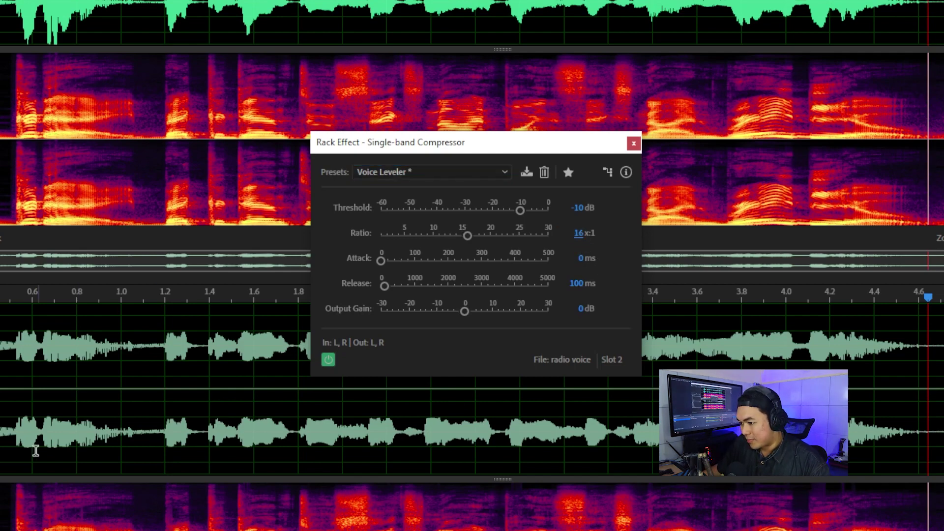
pyautogui.scroll(3, 67, 375)
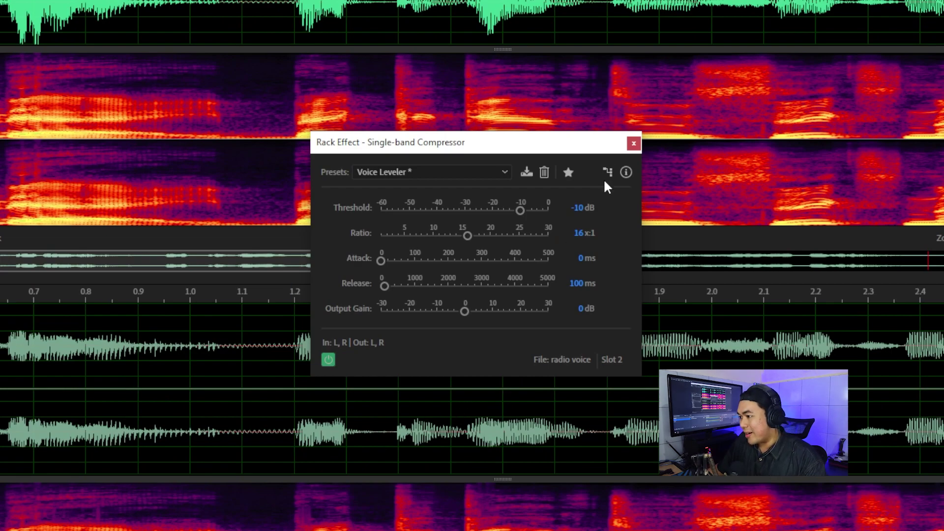
pyautogui.click(634, 143)
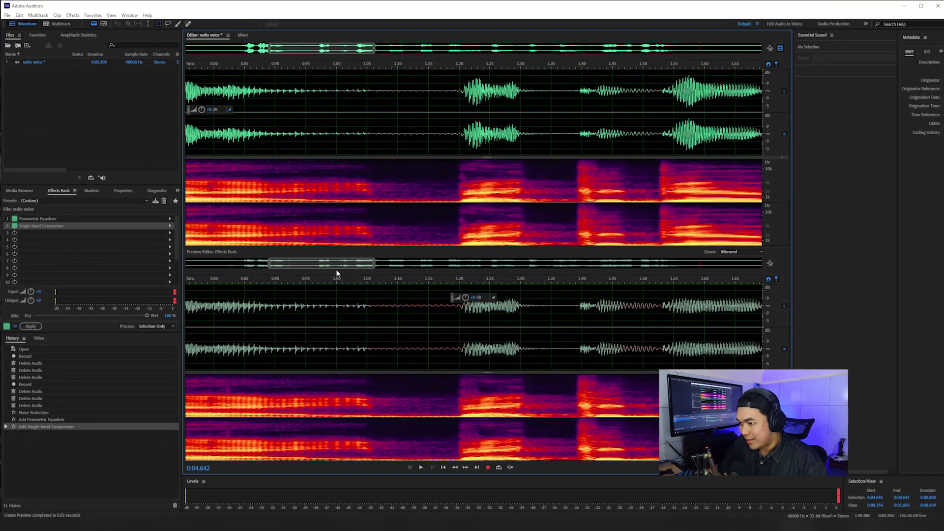
# Inspect the compressed waveform in the preview and play the recording from the beginning to hear the compression
pyautogui.scroll(-6, 336, 271)
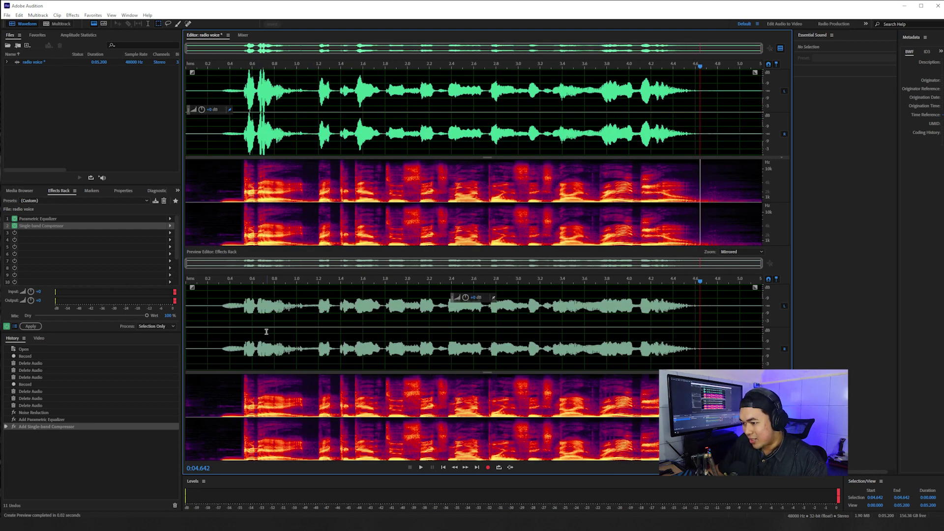
pyautogui.scroll(3, 239, 312)
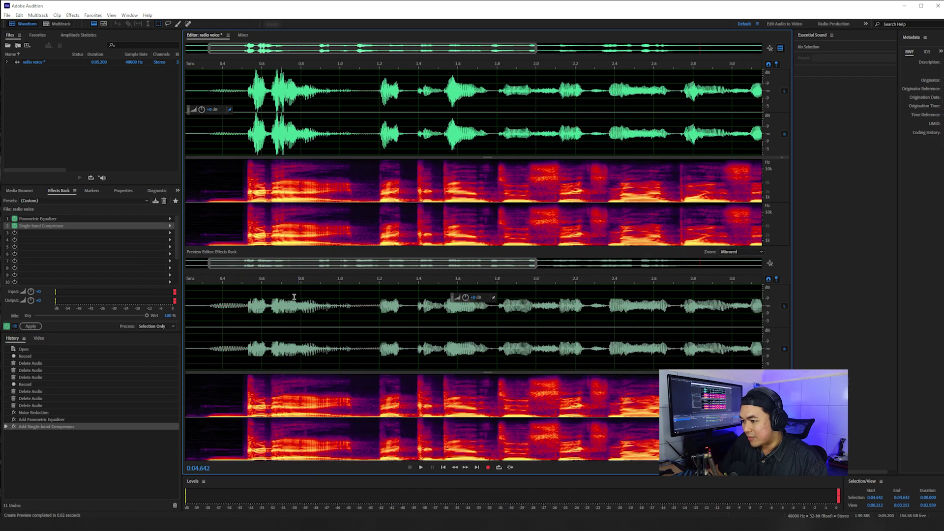
pyautogui.scroll(-2, 223, 60)
pyautogui.press('Home')
pyautogui.press('space')
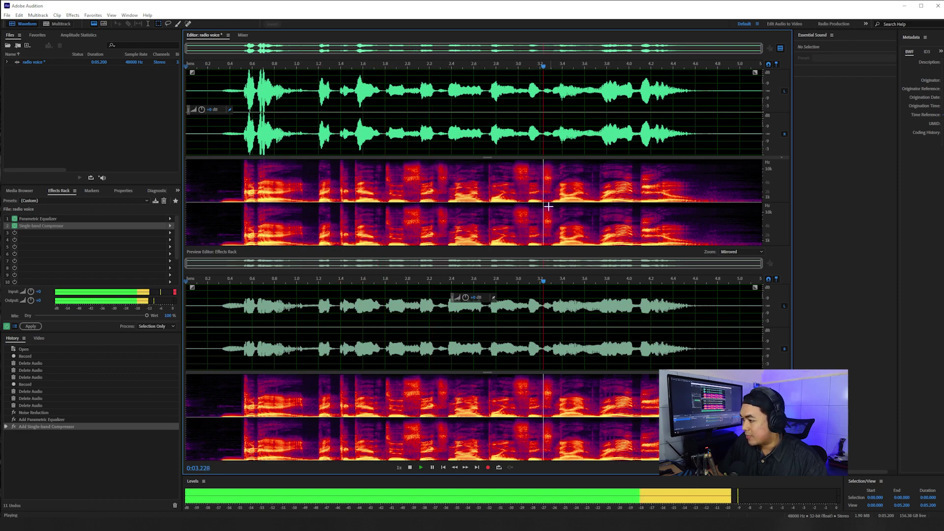
pyautogui.press('space')
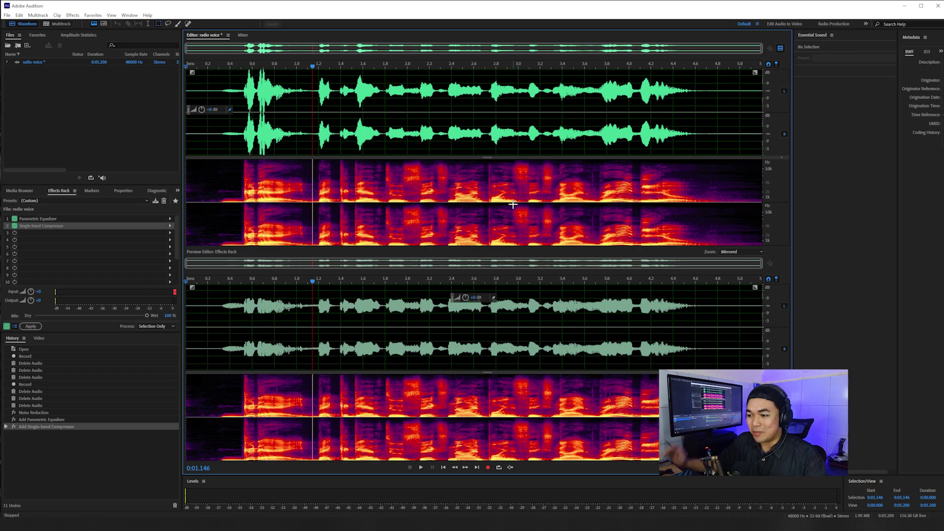
# Add a Hard Limiter with the Limit to -3dB preset to the third Effects Rack slot and play the recording from near its start
pyautogui.click(158, 233)
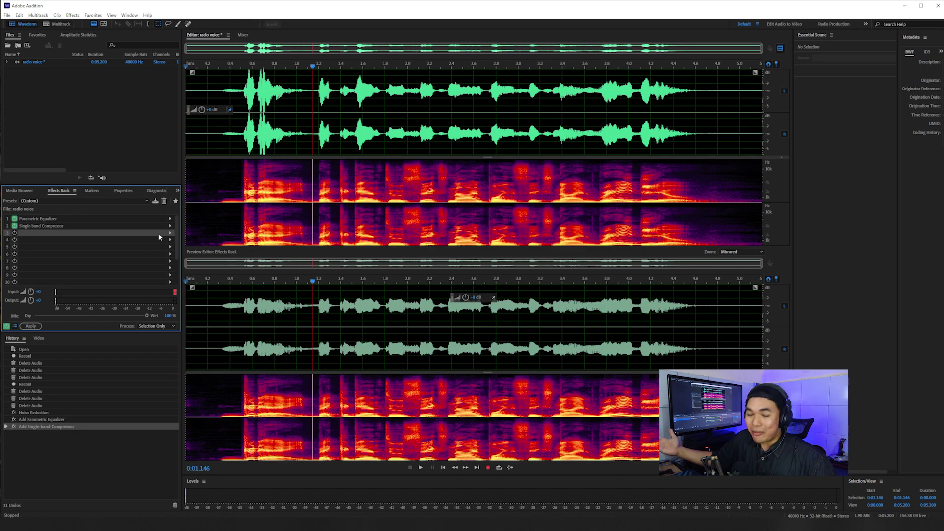
pyautogui.click(158, 233)
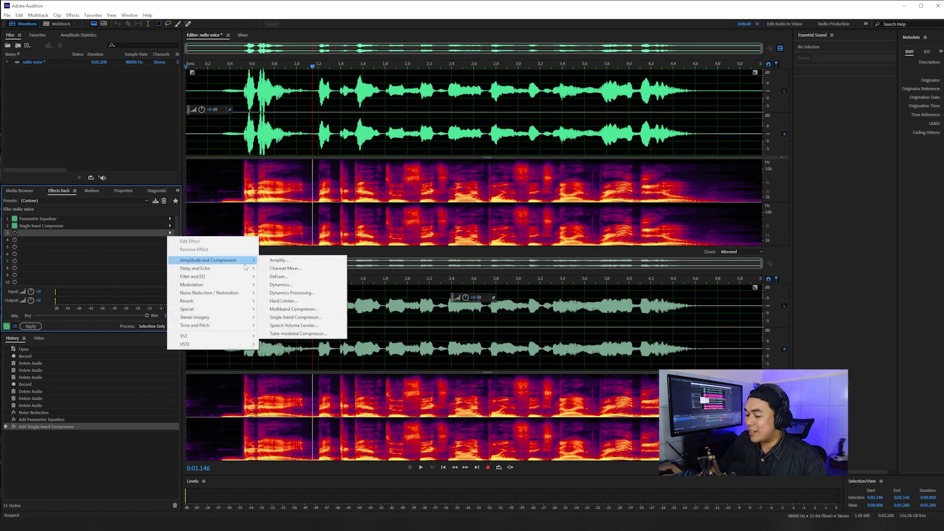
pyautogui.click(290, 301)
pyautogui.click(450, 209)
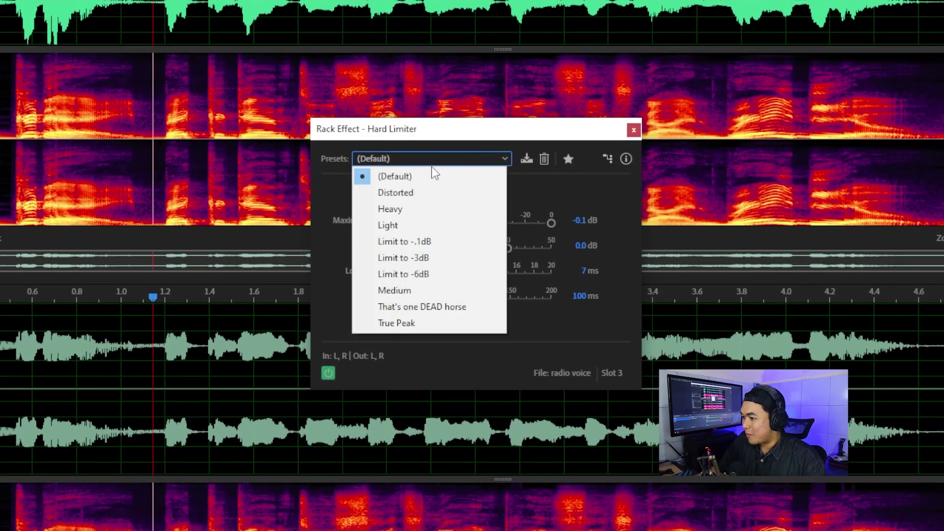
pyautogui.click(449, 258)
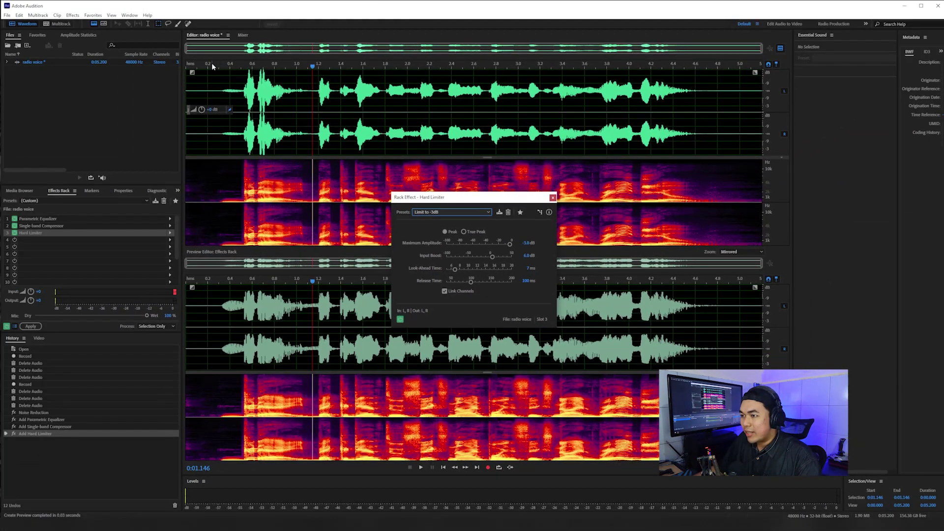
pyautogui.click(191, 66)
pyautogui.press('space')
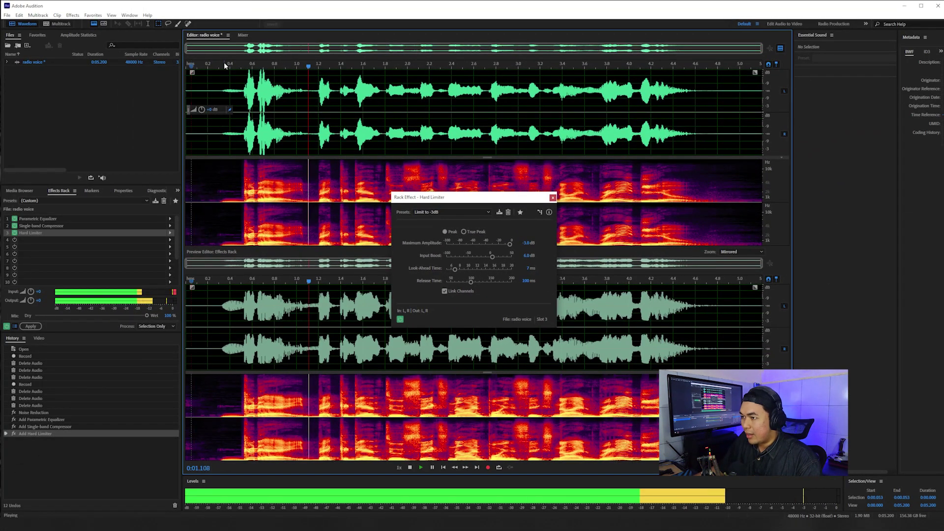